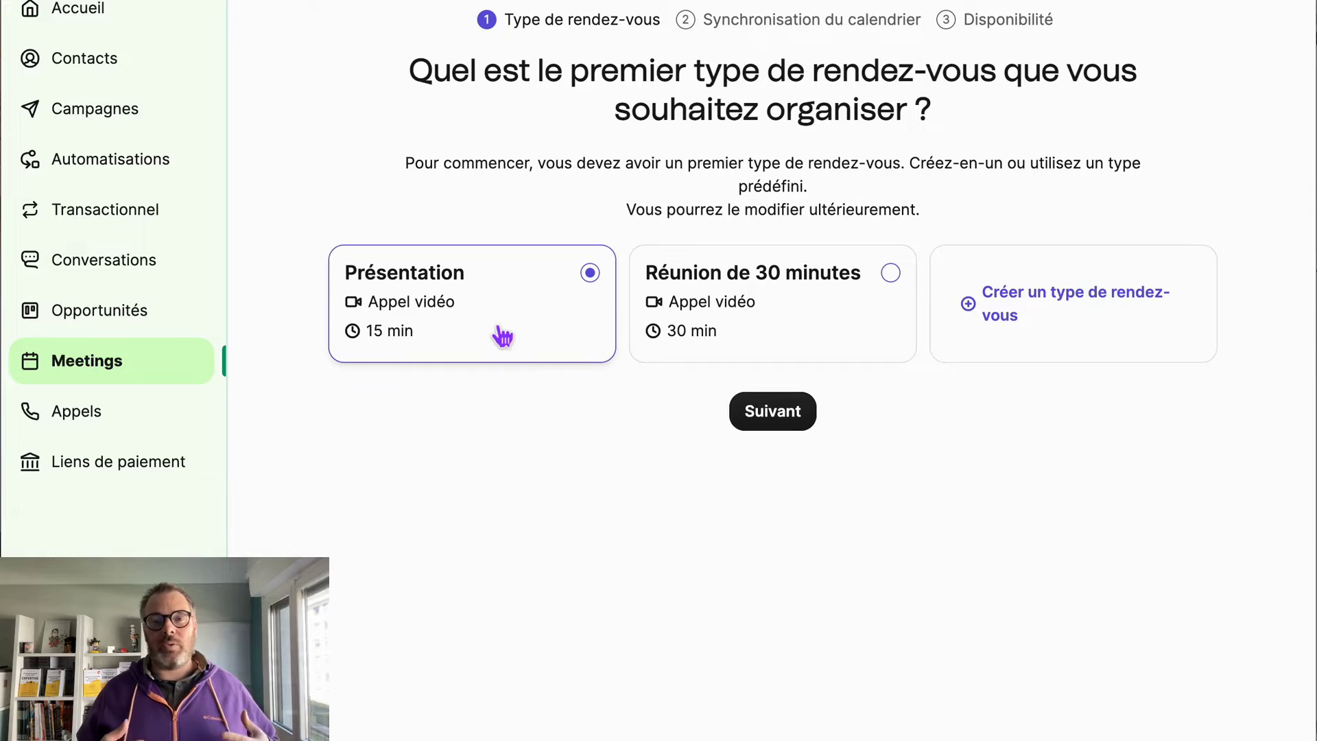
- Choose the Réunion de 30 minutes meeting type and connect Google Agenda, granting Brevo access to the personal Google account
left_click(829, 307)
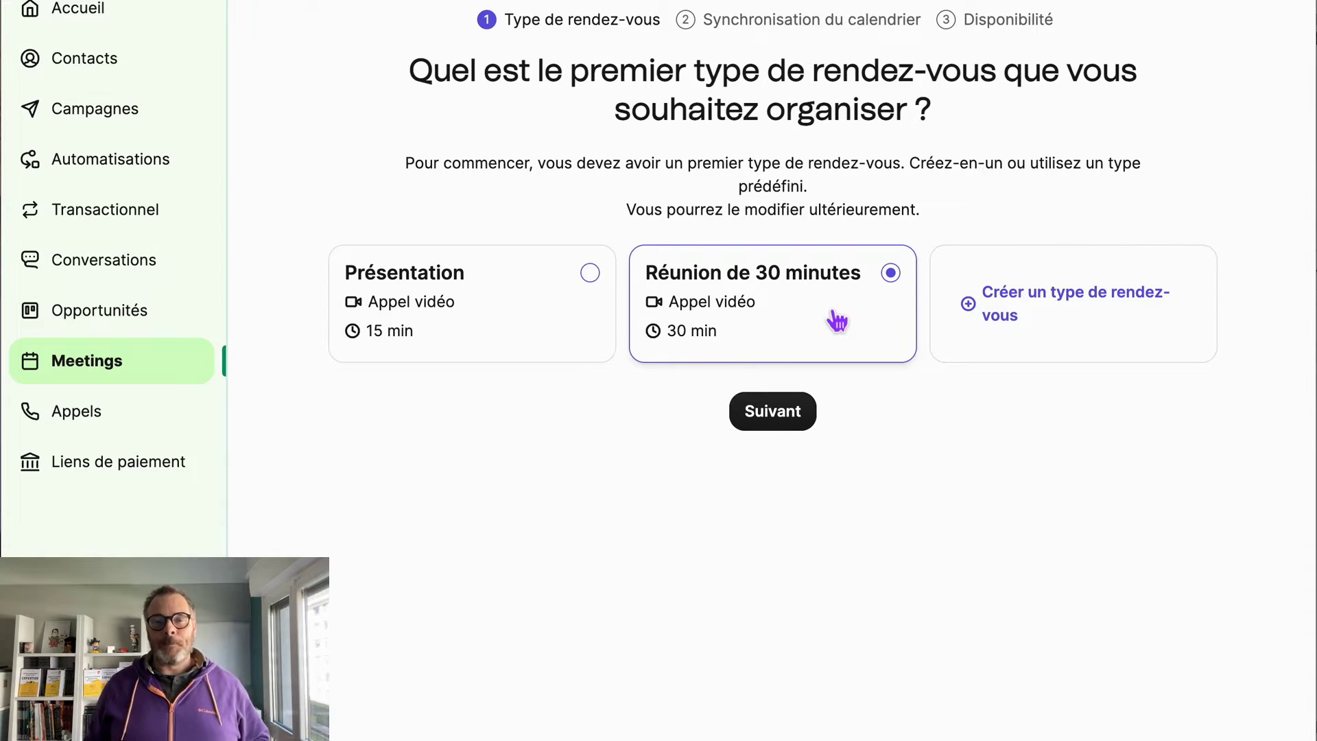
left_click(772, 426)
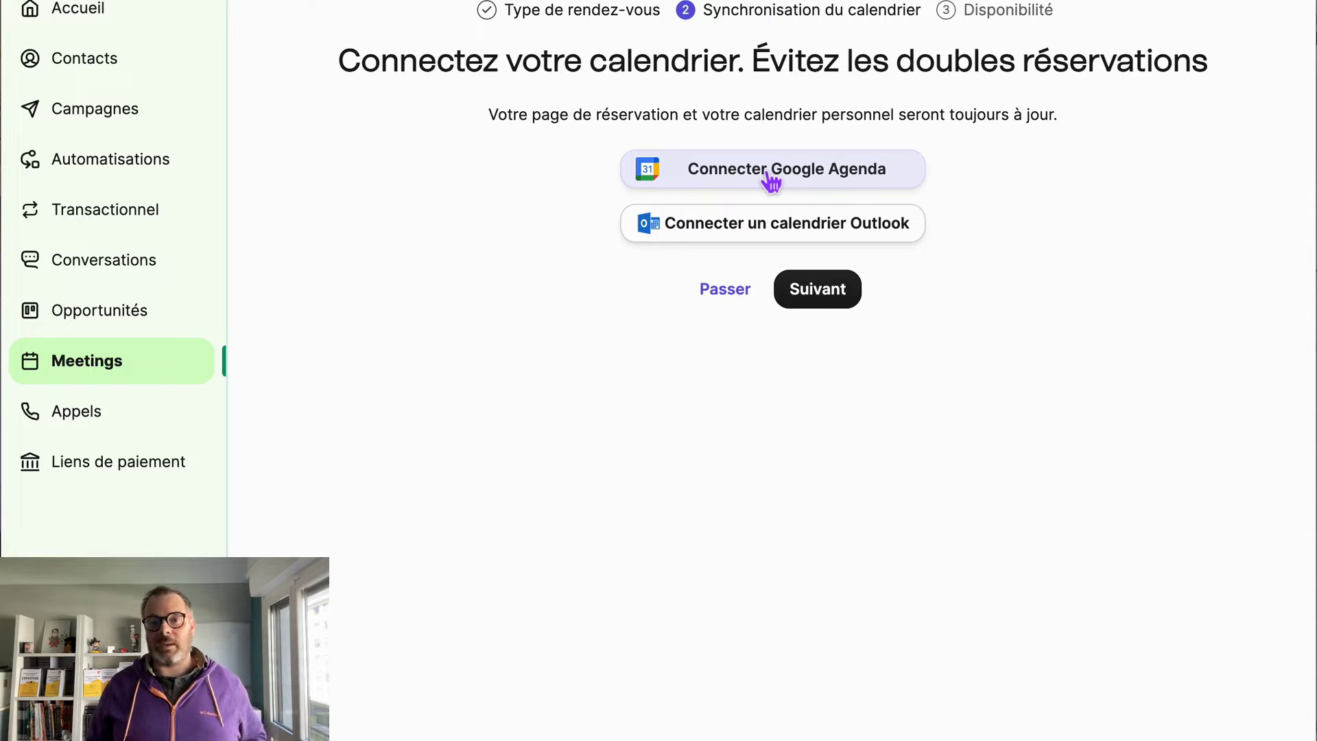
left_click(770, 180)
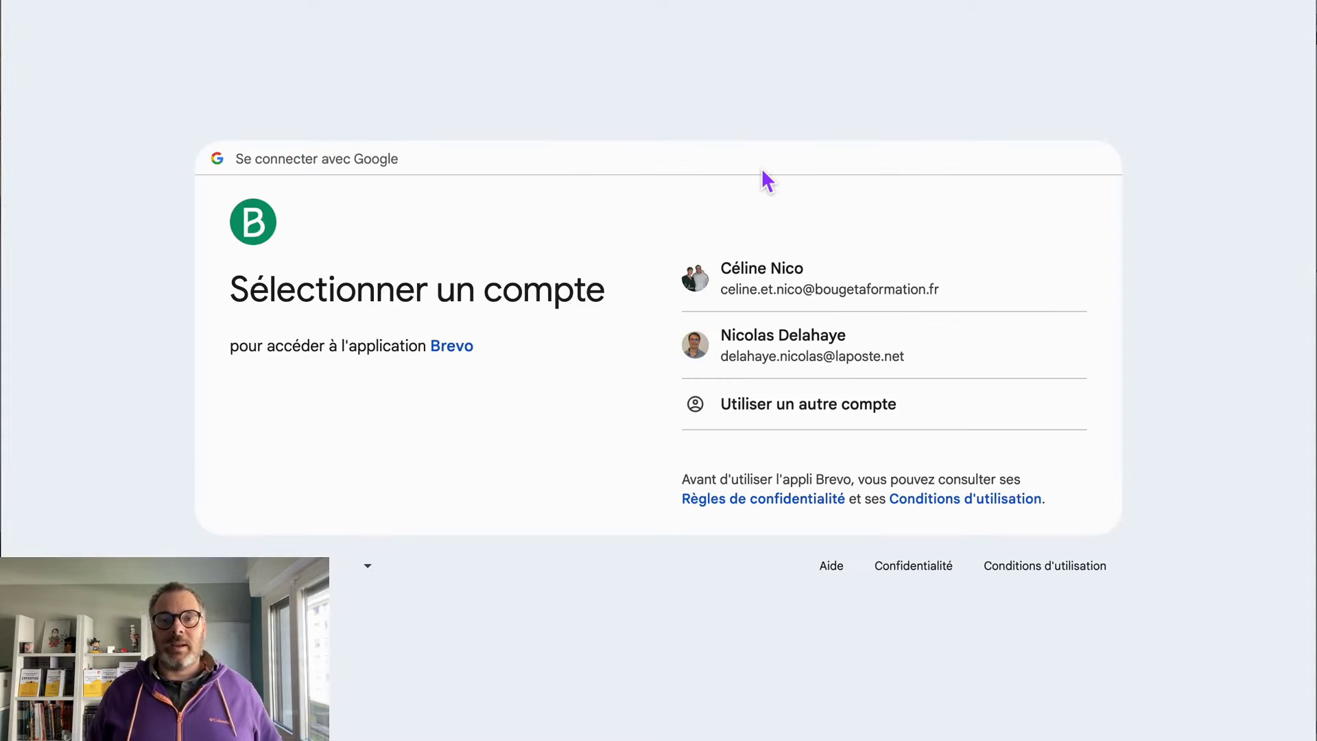
left_click(790, 358)
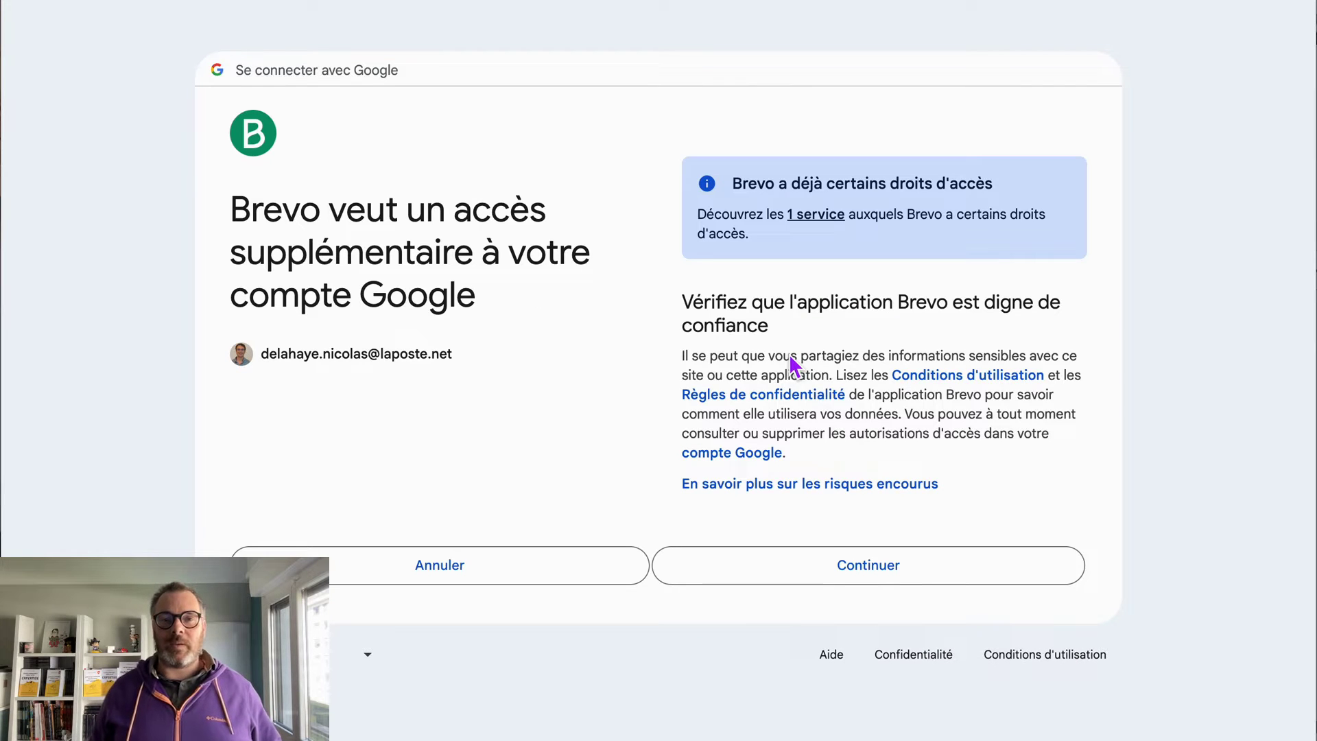
left_click(813, 576)
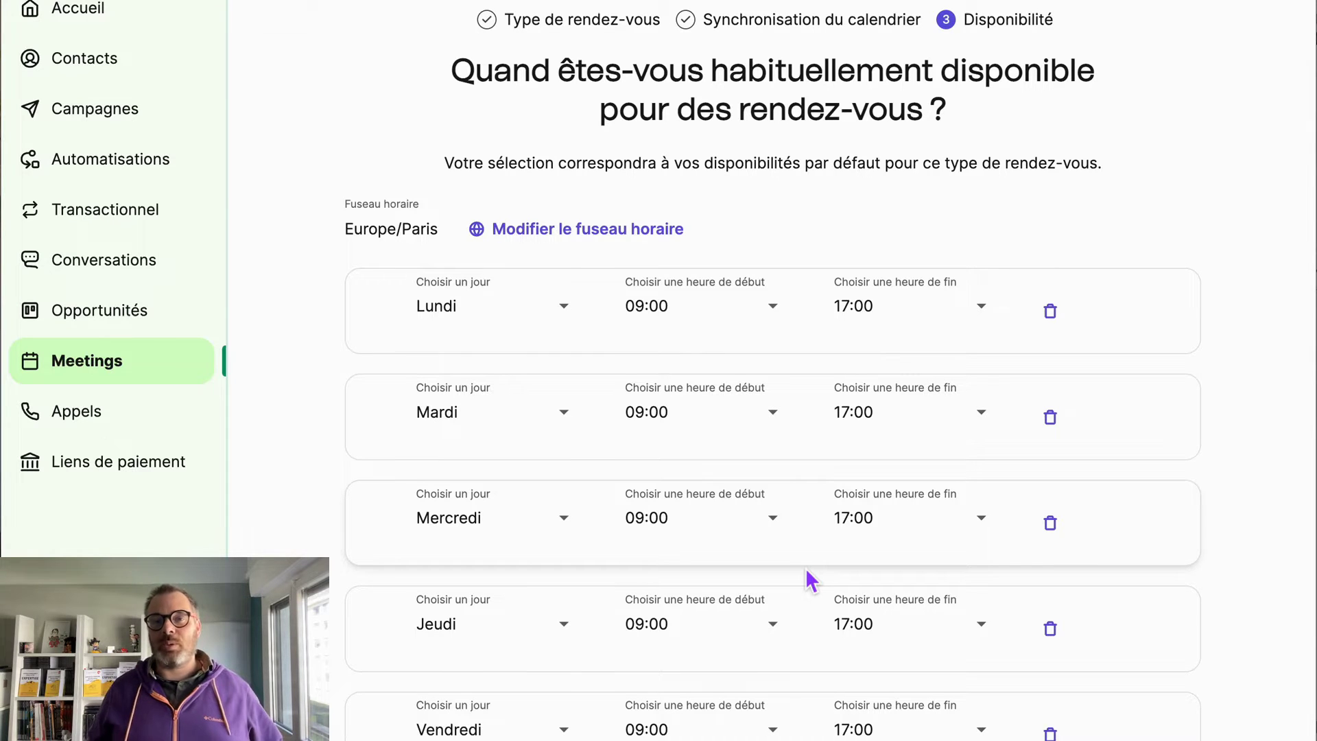
- Delete the default availabilities for Mardi, Mercredi, Jeudi and Vendredi, keeping only Lundi
scroll(807, 572, "down", 3)
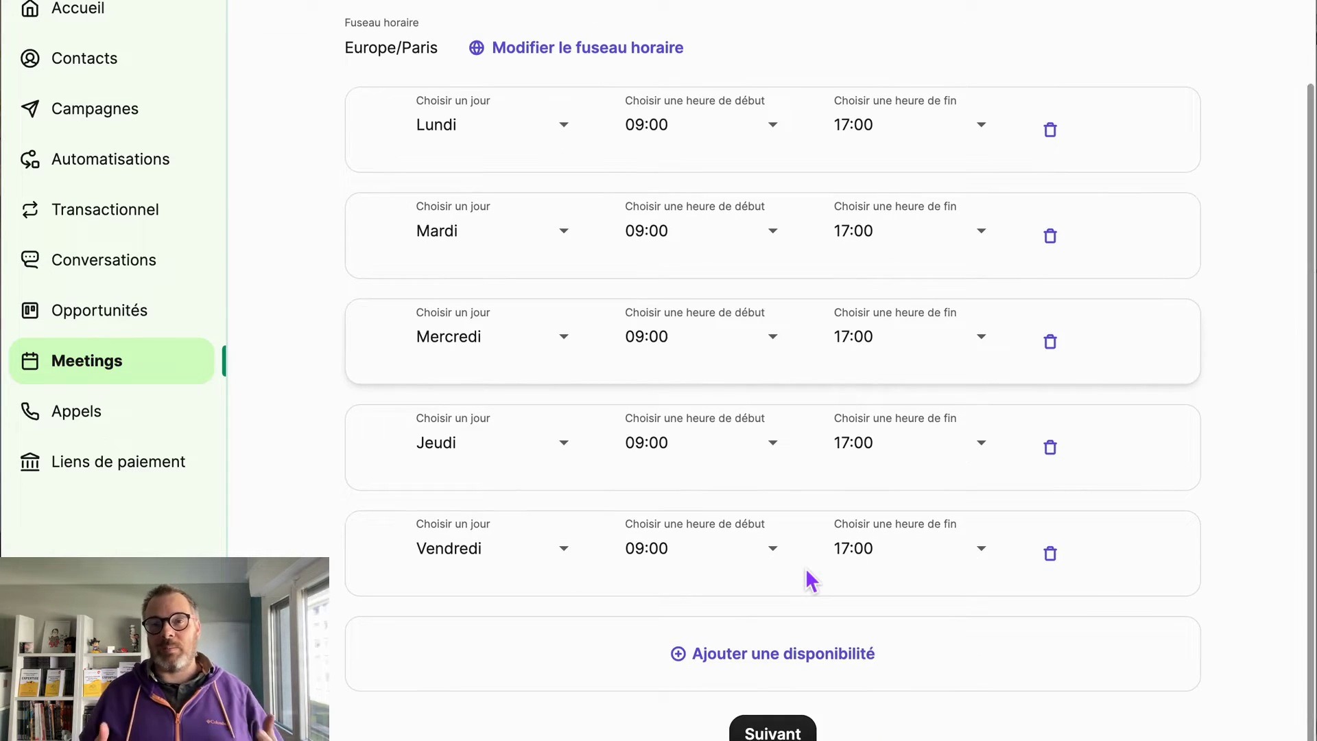
scroll(805, 566, "up", 2)
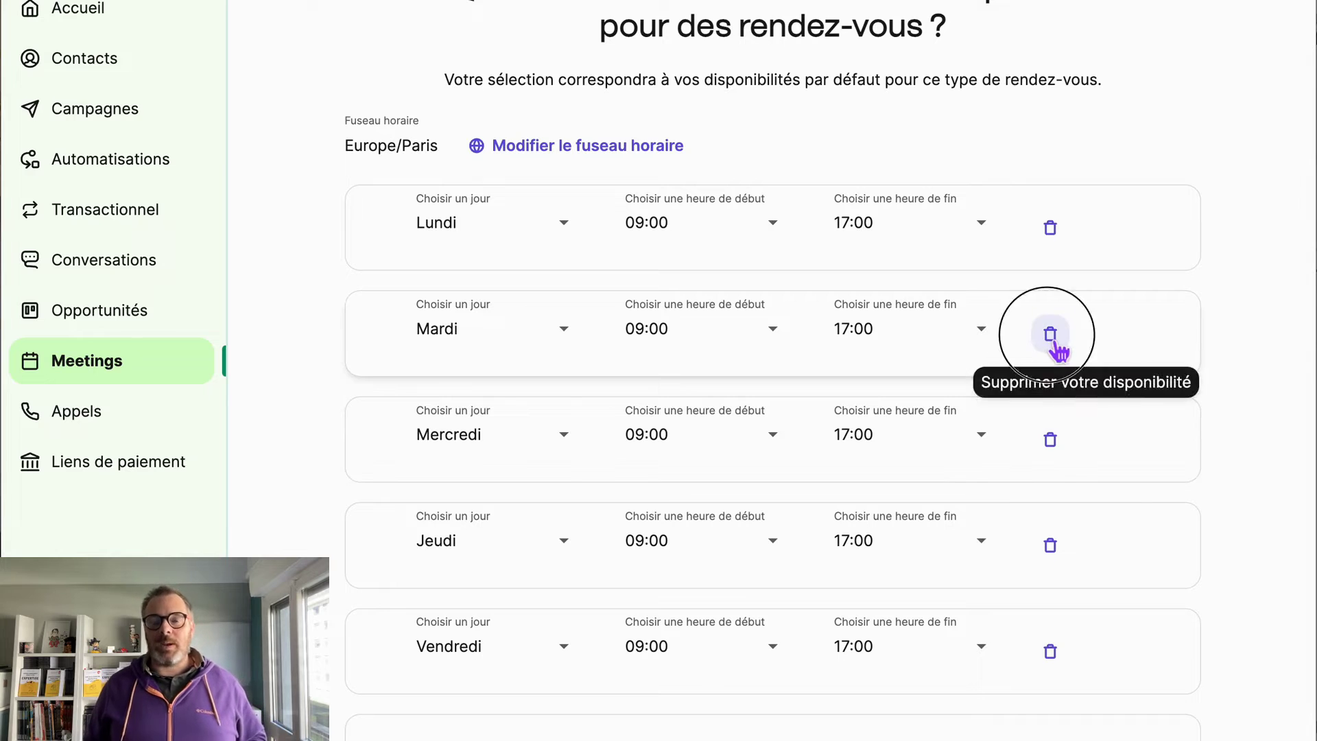
left_click(1054, 343)
left_click(1052, 341)
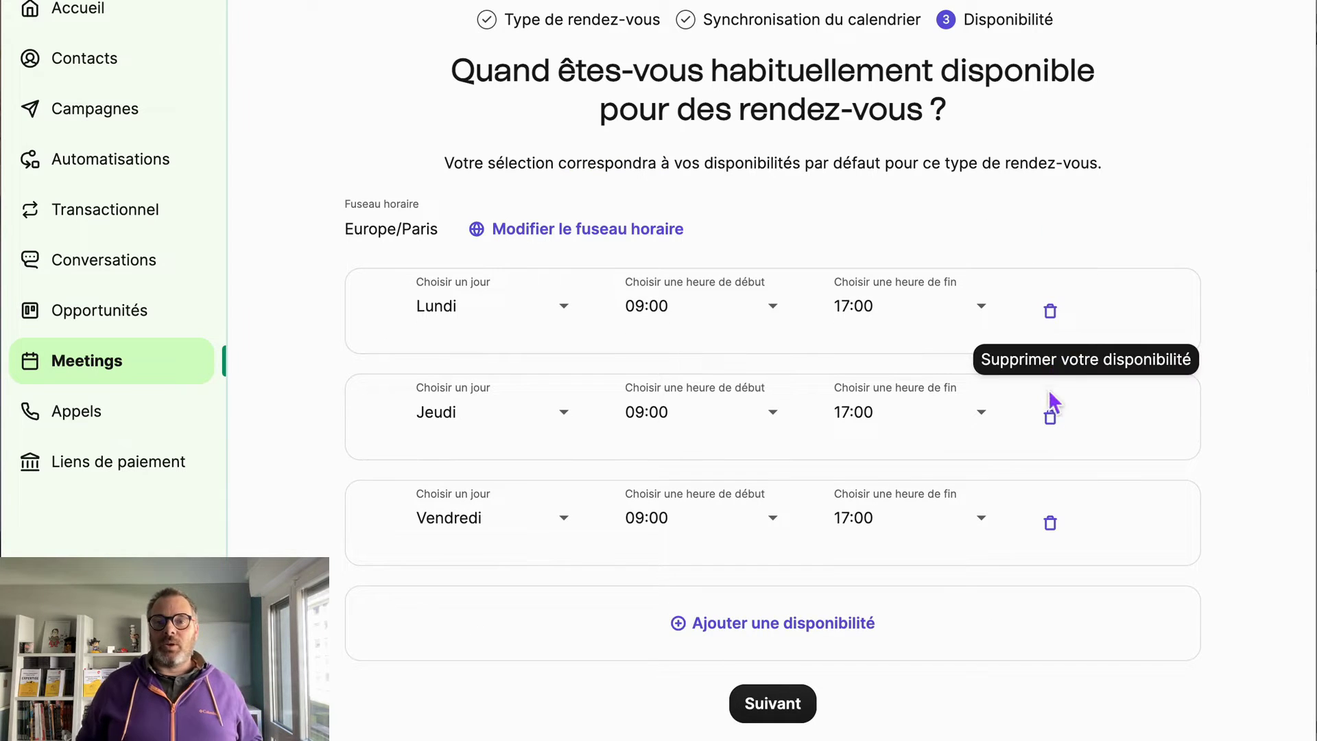
left_click(1050, 417)
left_click(1050, 418)
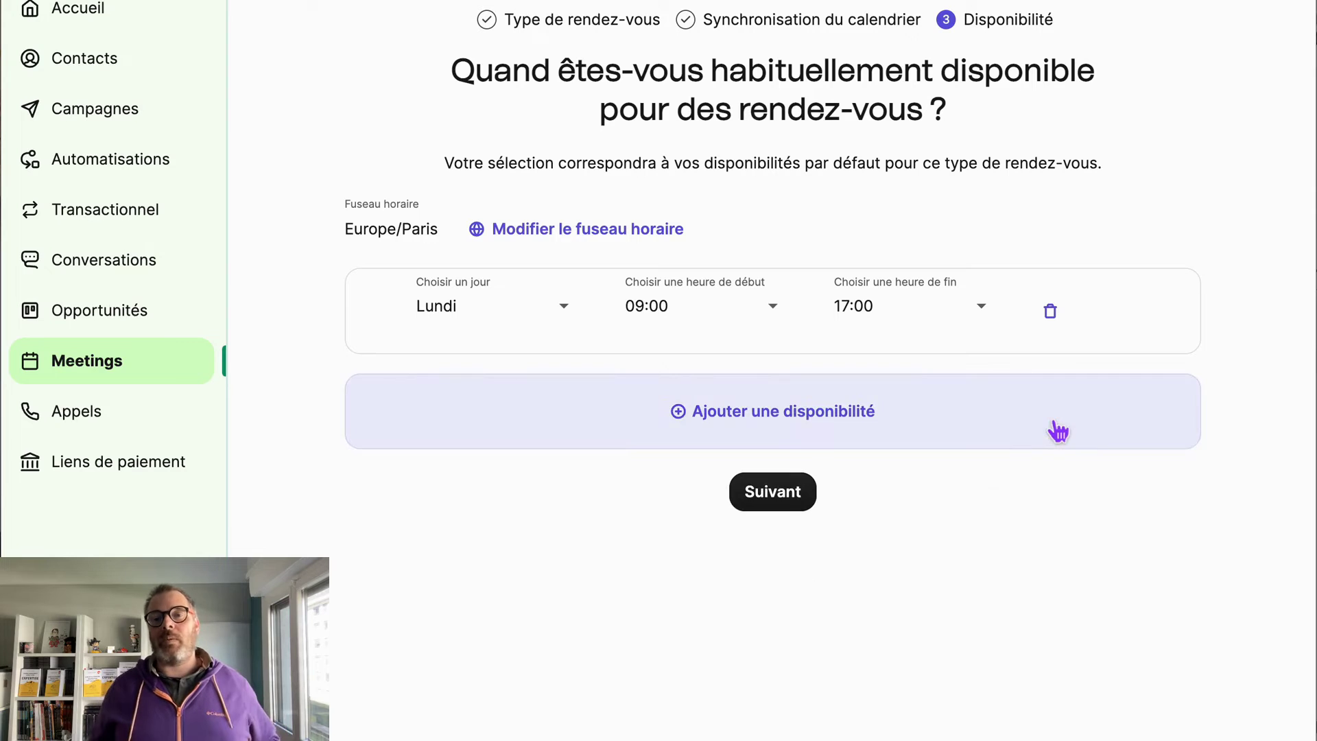
- Choose an earlier end time for the Lundi availability and complete the availability setup
left_click(1001, 317)
scroll(985, 302, "up", 6)
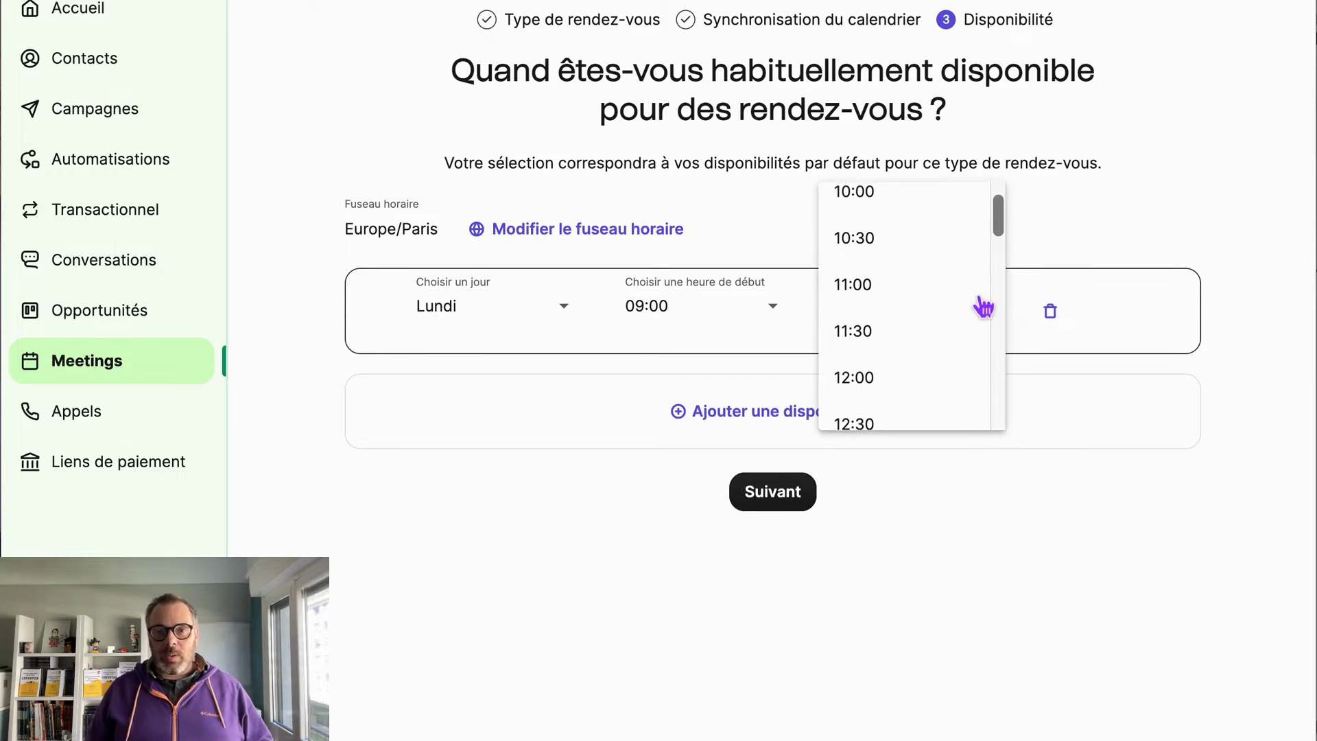
left_click(948, 256)
left_click(782, 500)
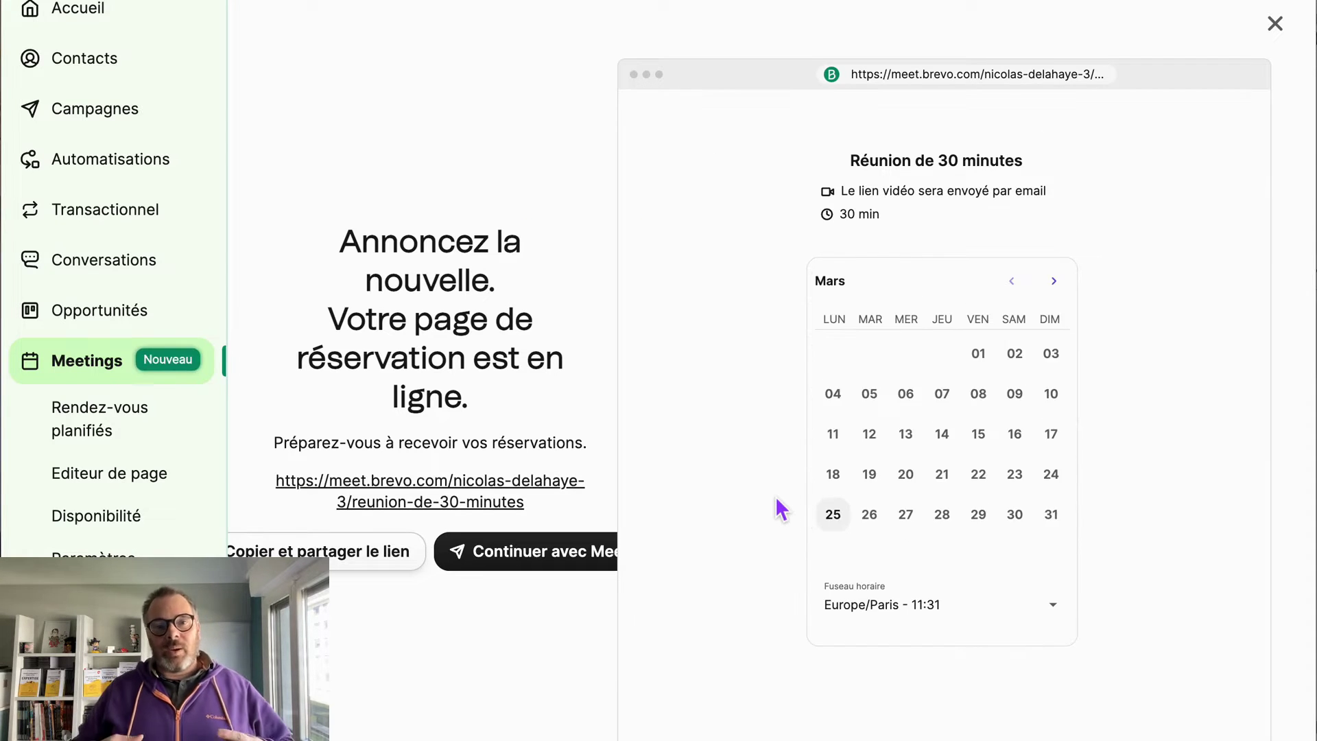
- Plan a Réunion de 30 minutes from the scheduled meetings page for 22 mars 2024 at 12:00
left_click(138, 428)
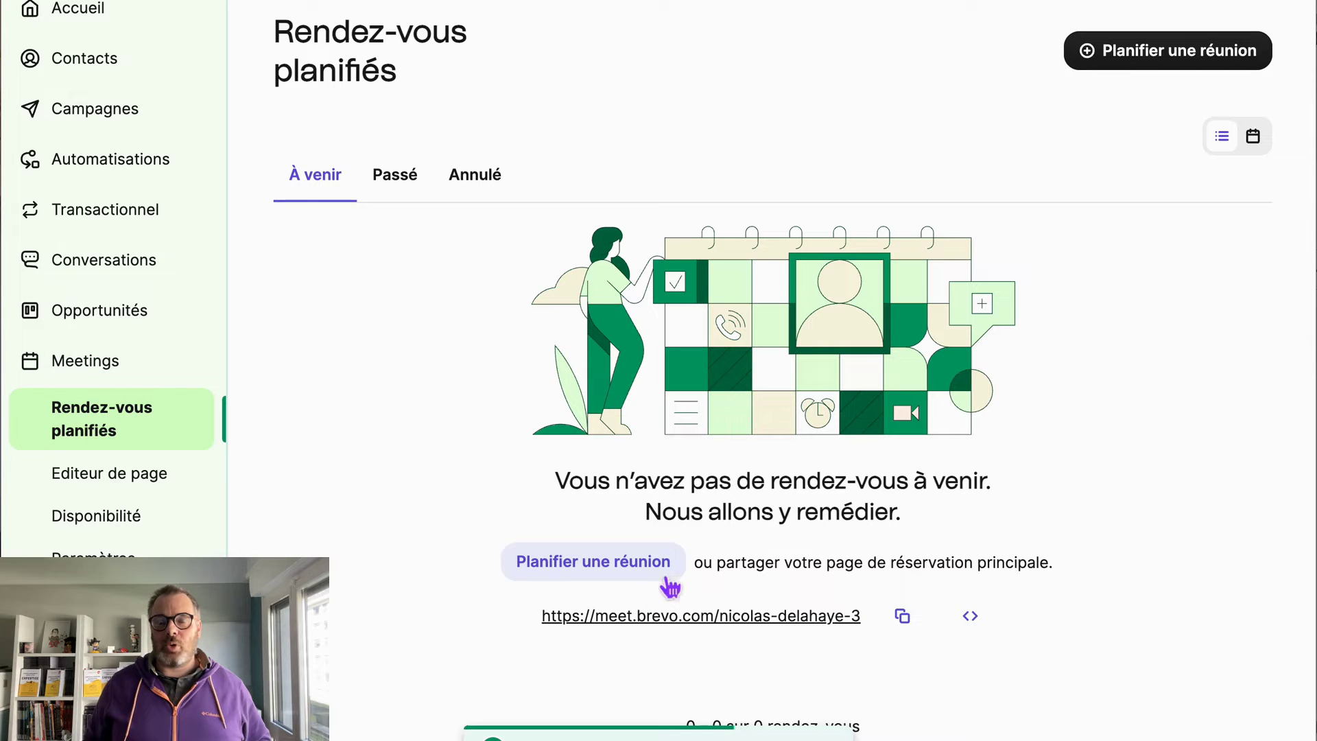
left_click(587, 567)
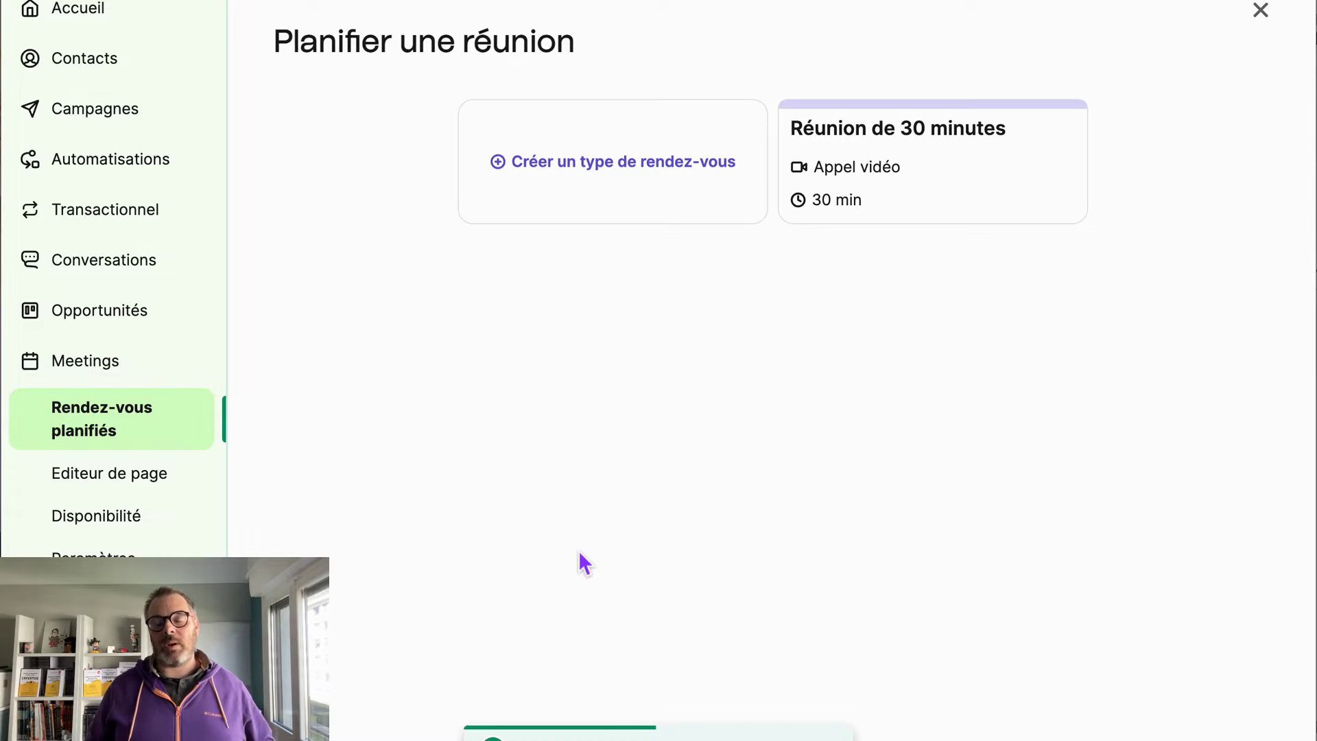
left_click(906, 169)
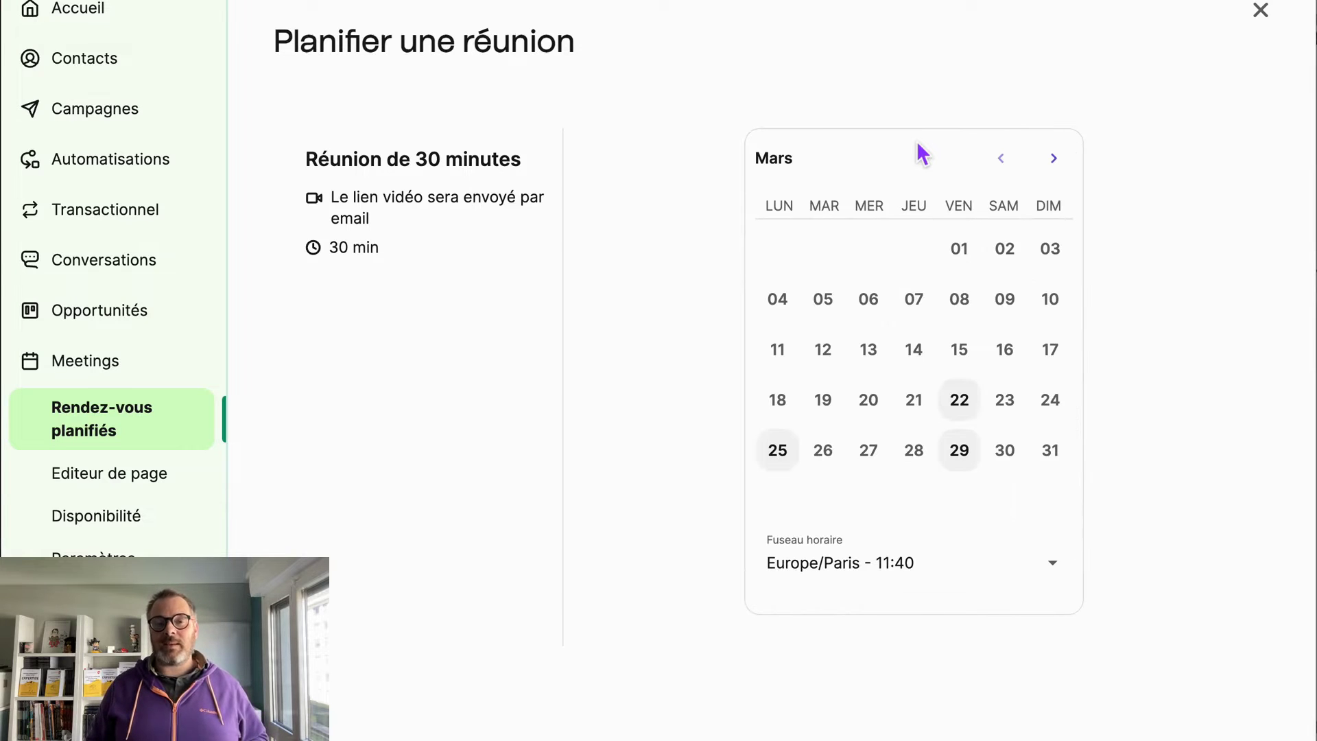
left_click(959, 399)
left_click(1045, 195)
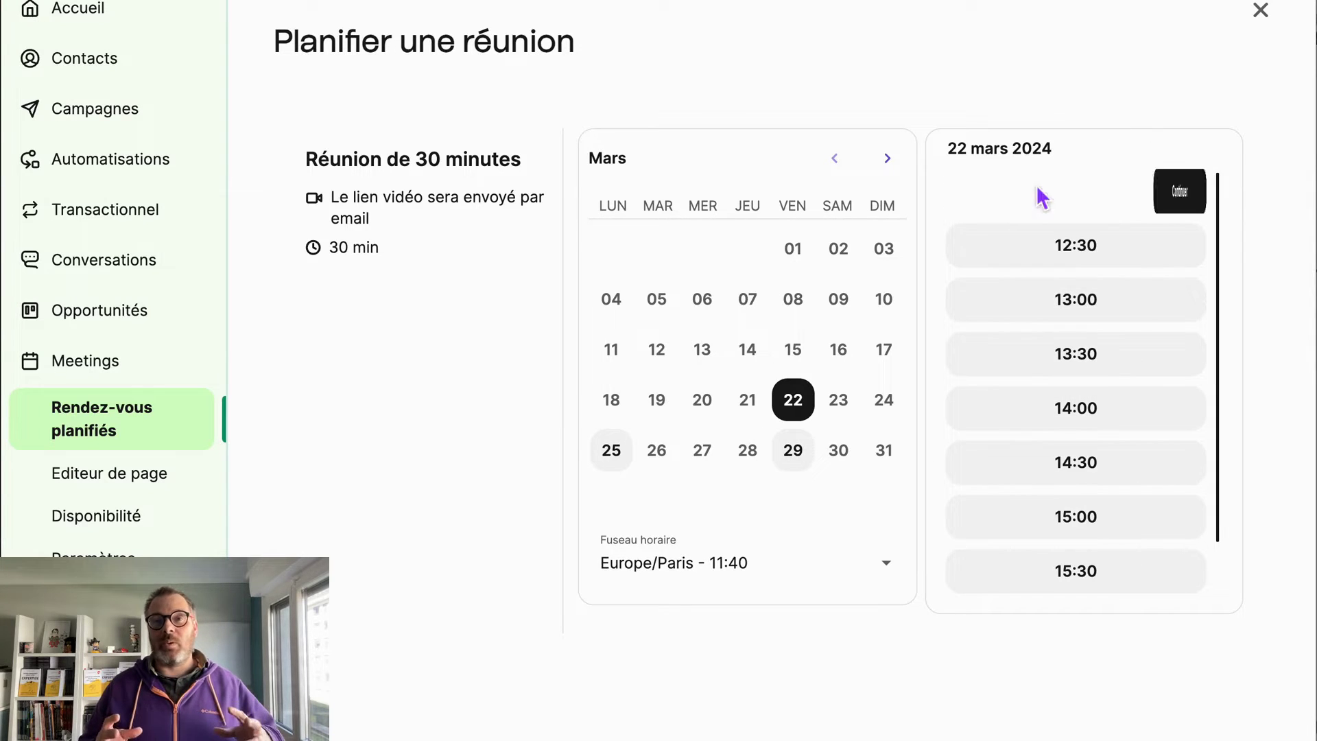
left_click(1040, 205)
- Fill in the meeting participant's name and contact details from the saved address entry
left_click(836, 338)
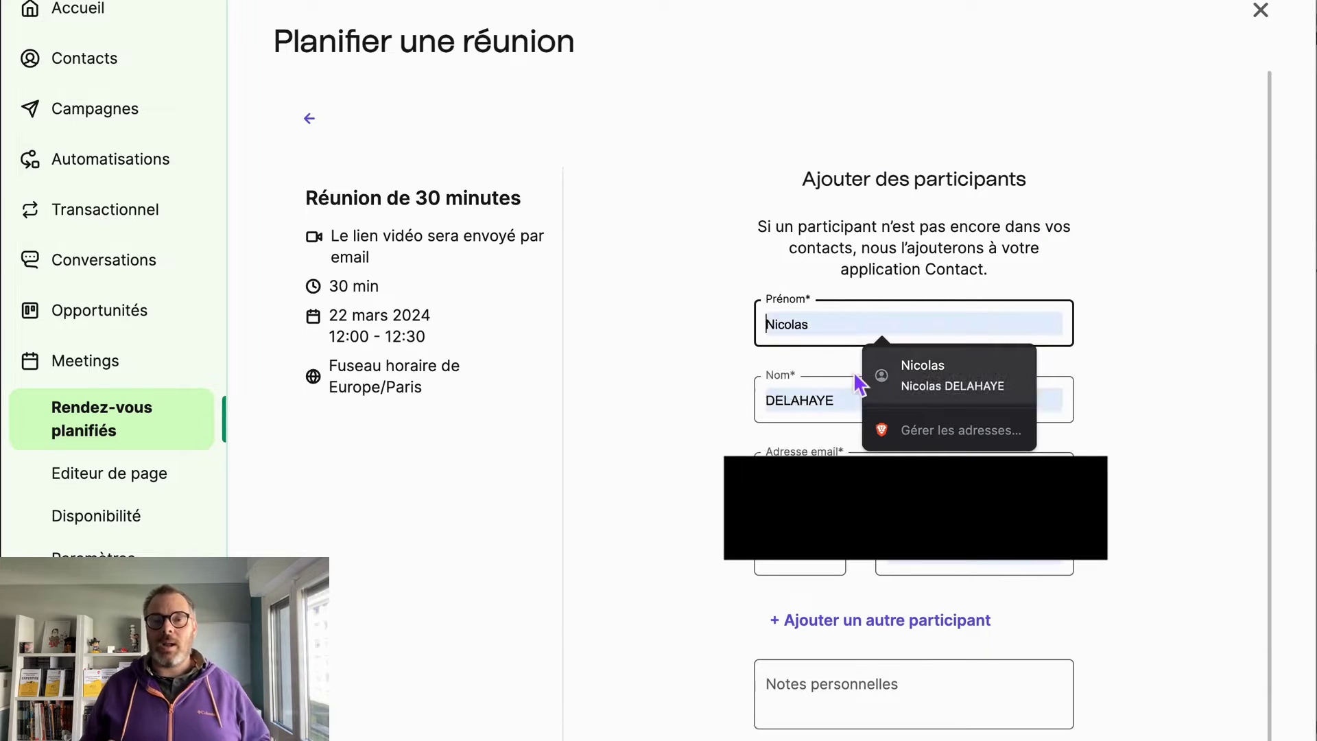
left_click(908, 381)
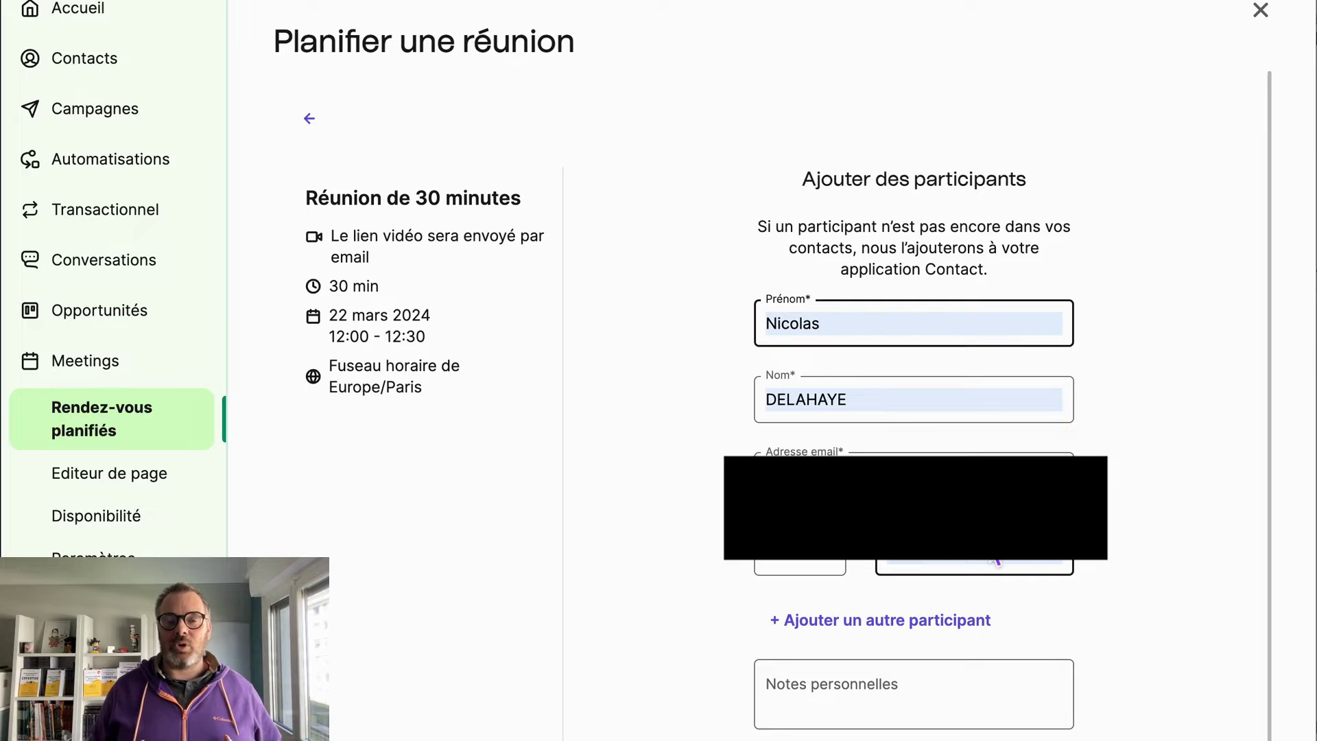
scroll(995, 559, "down", 1)
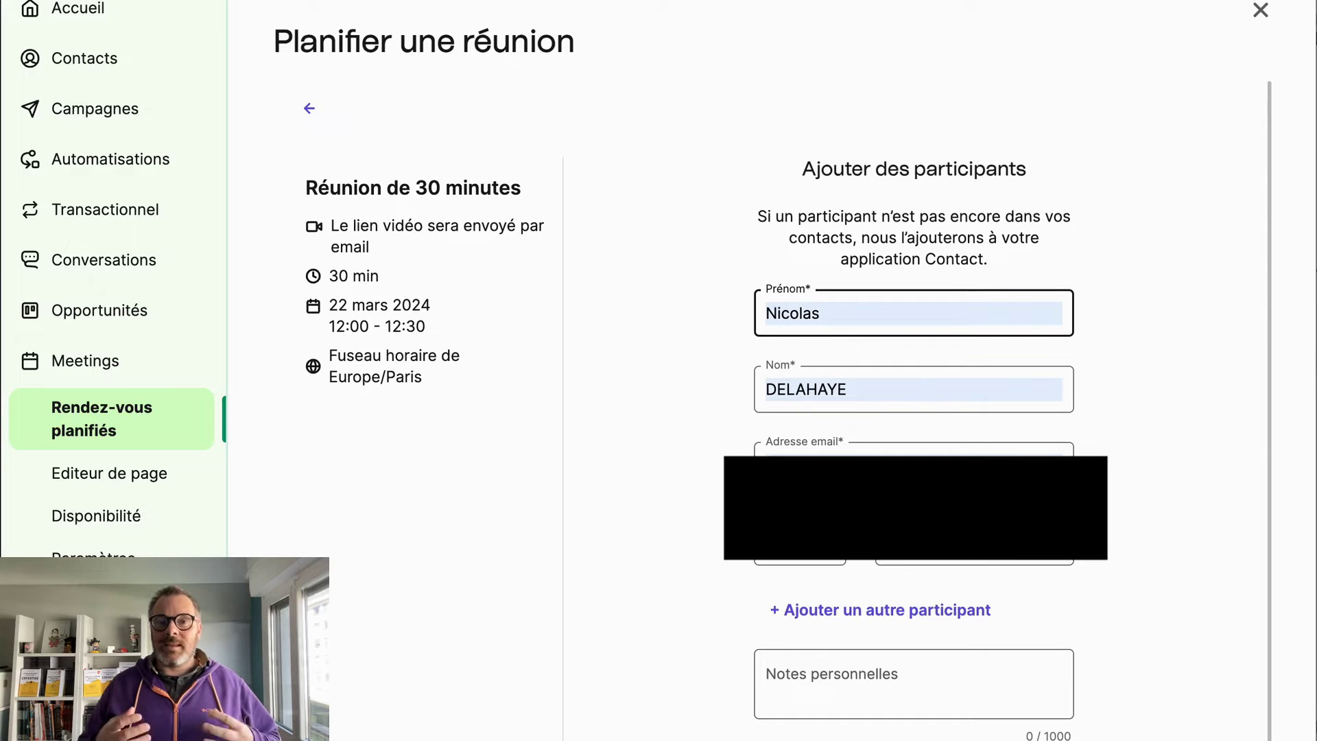
key("Return")
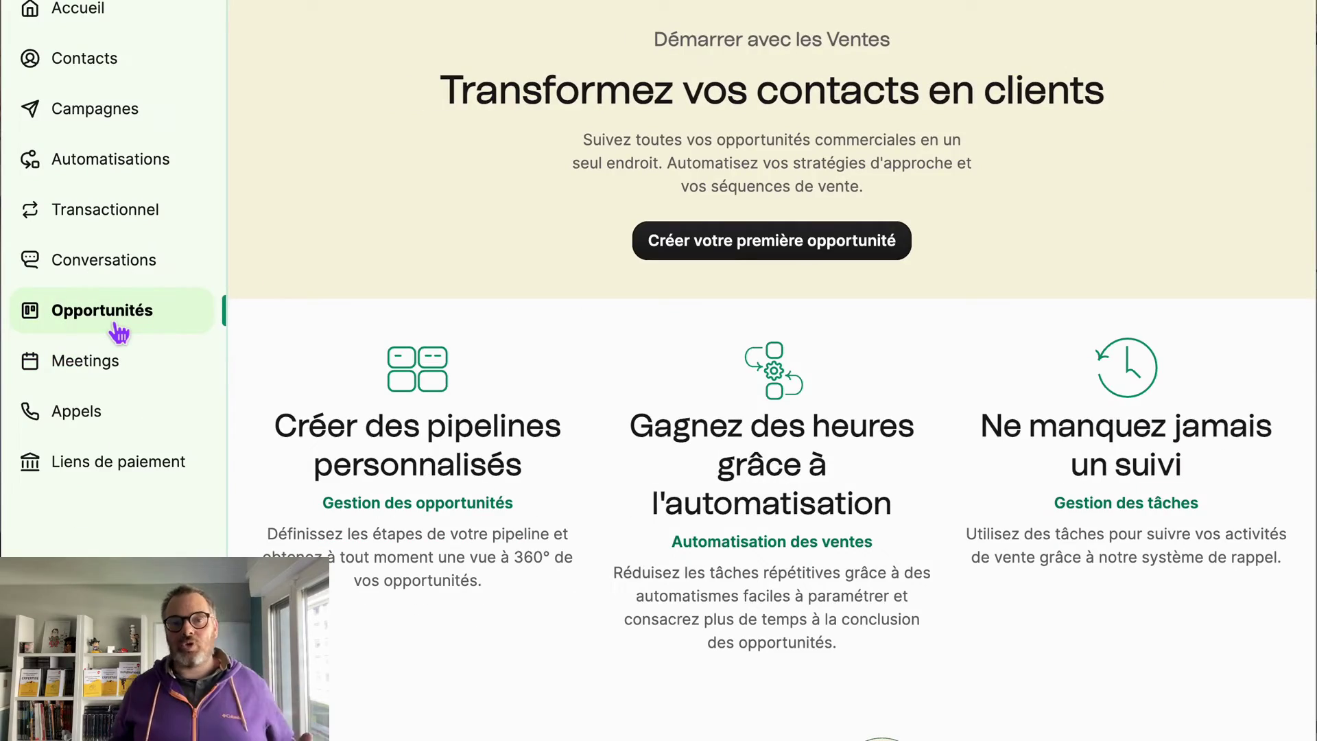
- Open the default opportunity pipeline for editing in the opportunity and pipeline settings
left_click(727, 251)
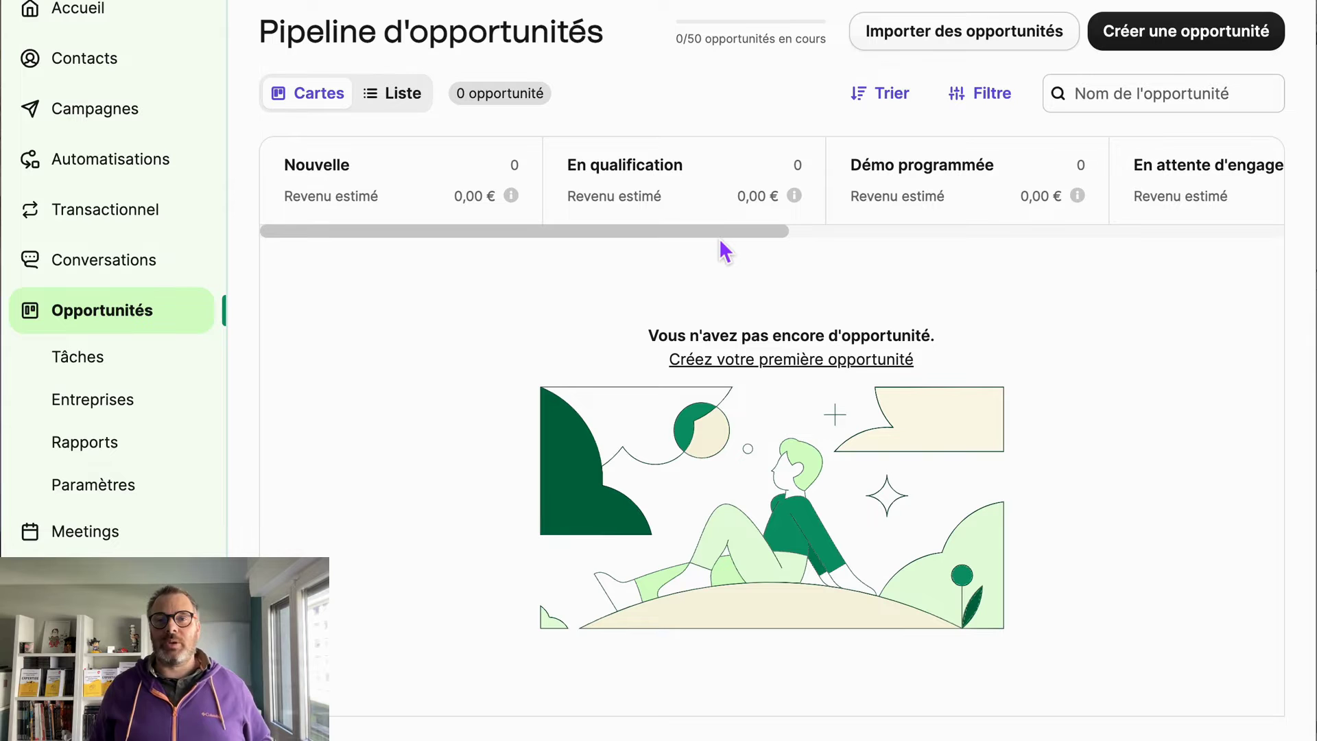
left_click(92, 504)
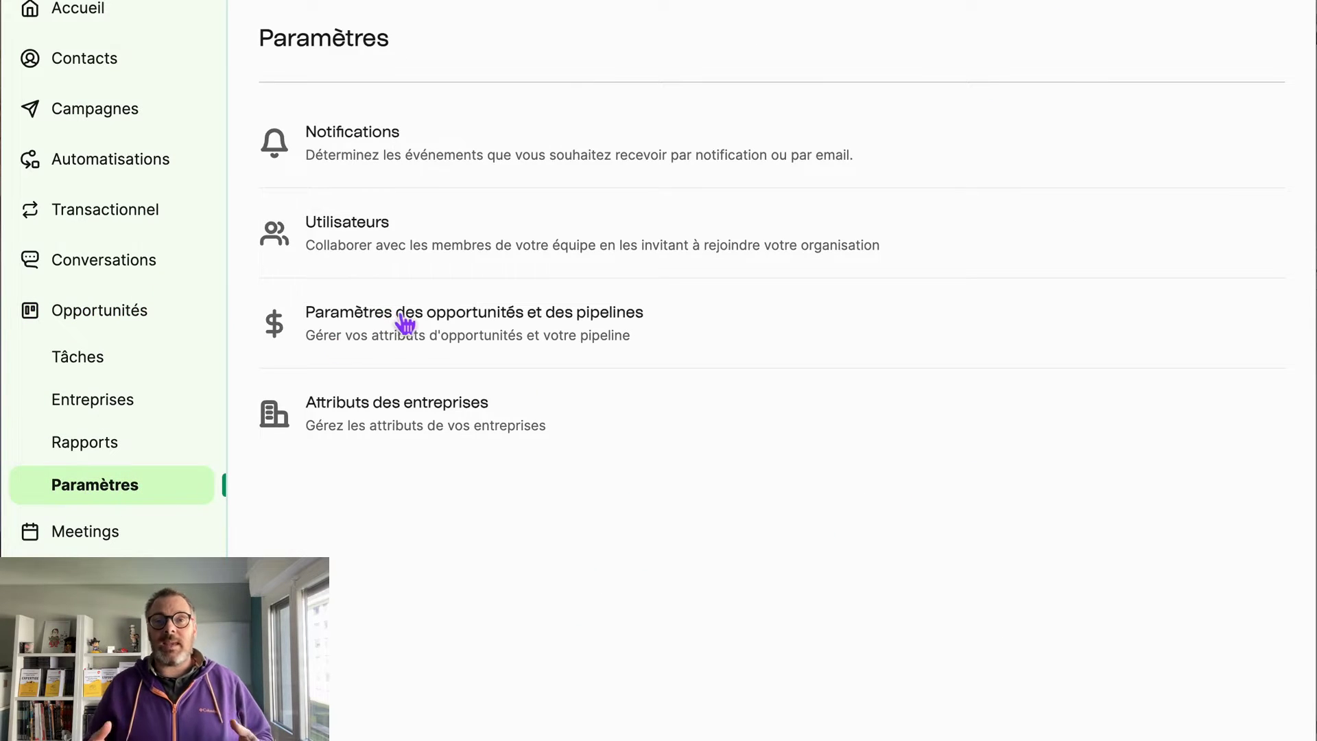
left_click(405, 322)
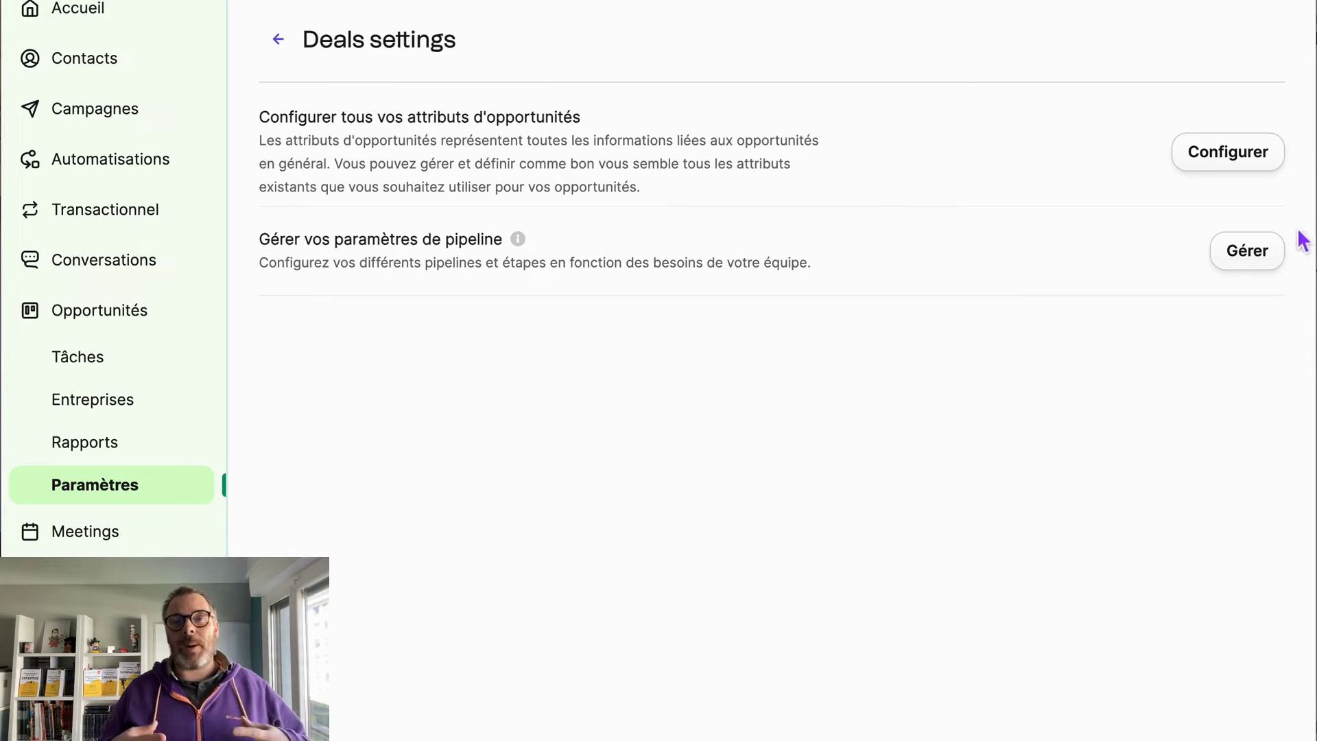
left_click(1255, 261)
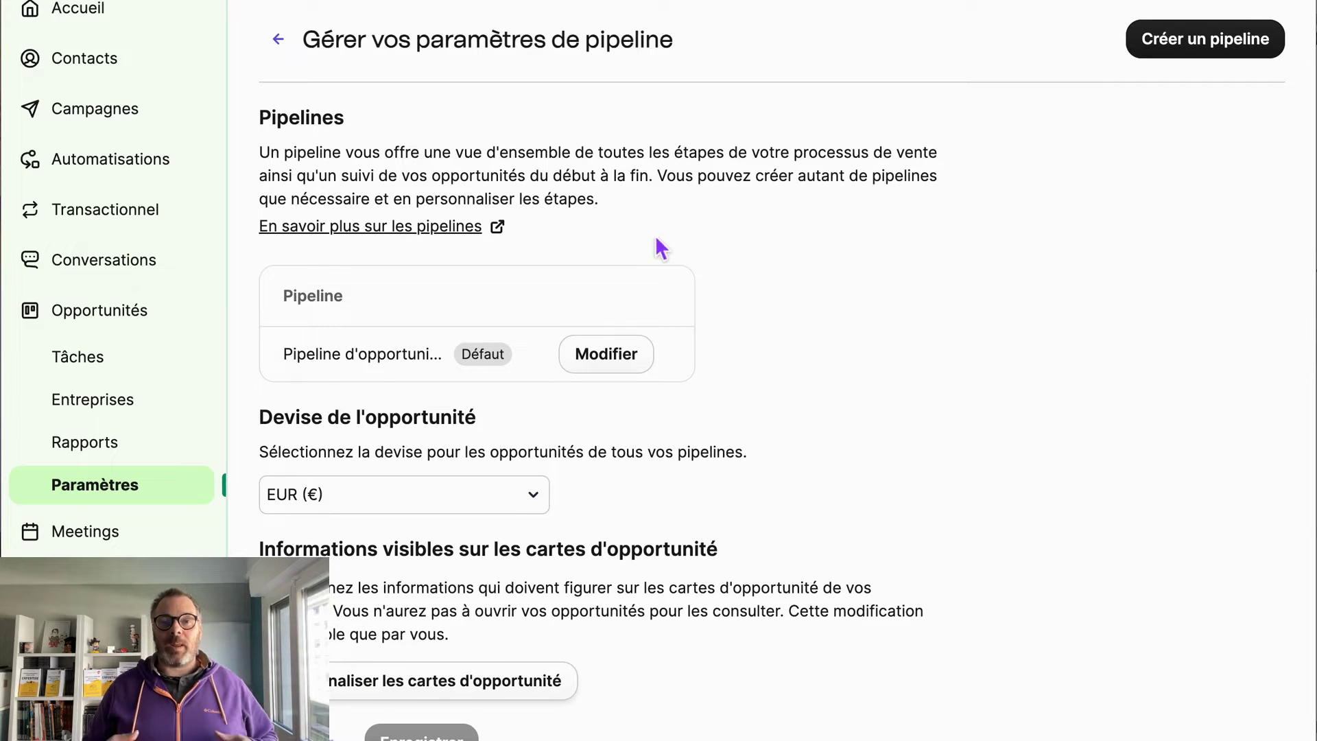
left_click(606, 360)
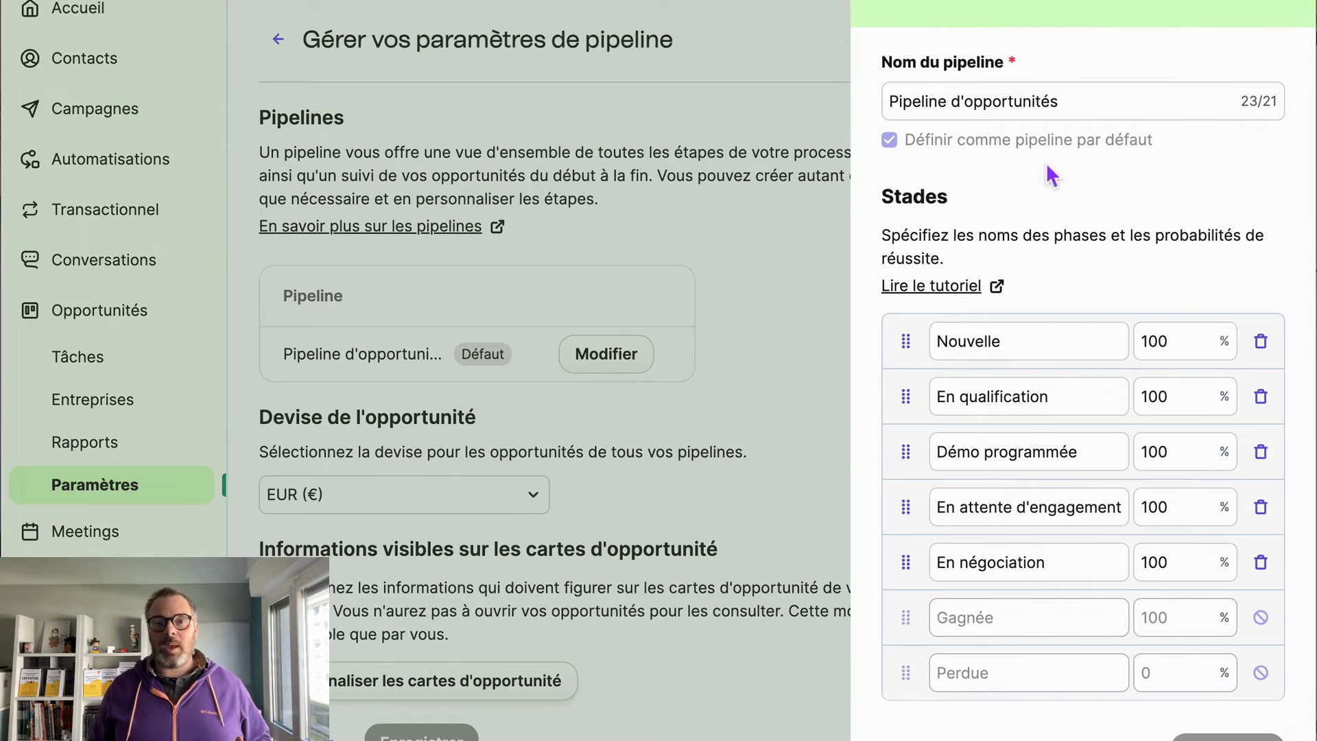
- Rename the default pipeline as Suivi RDV
left_click_drag(1109, 112, 855, 86)
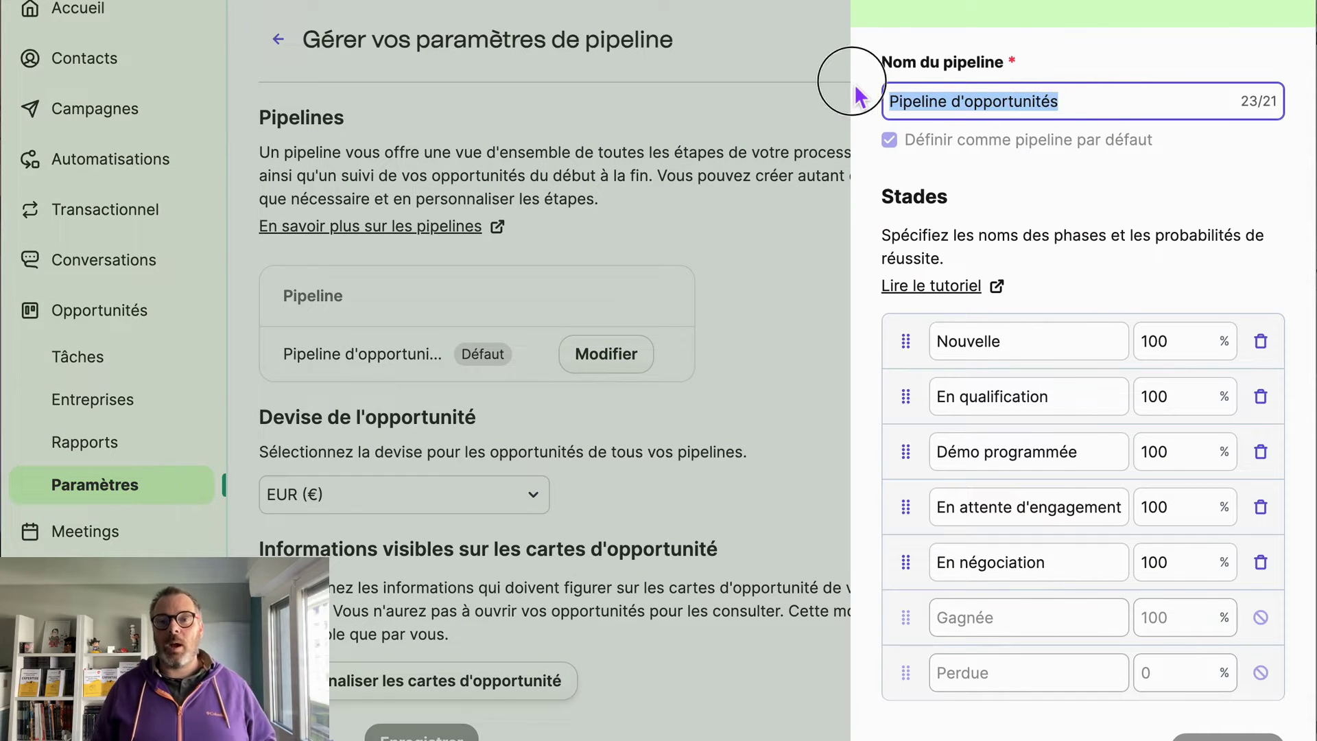
type("Mes")
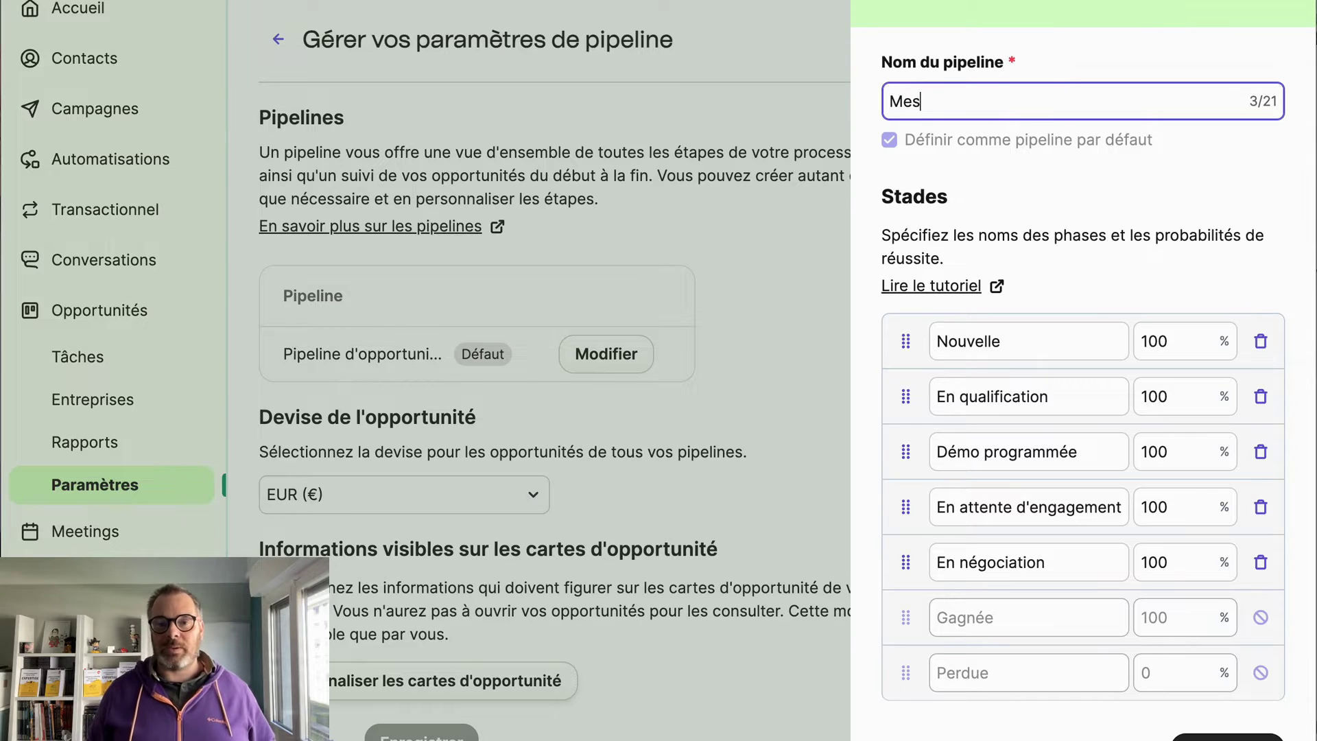
key("BackSpace")
key("BackSpace")
key("BackSpace")
type("Suivi de mes rendez-v")
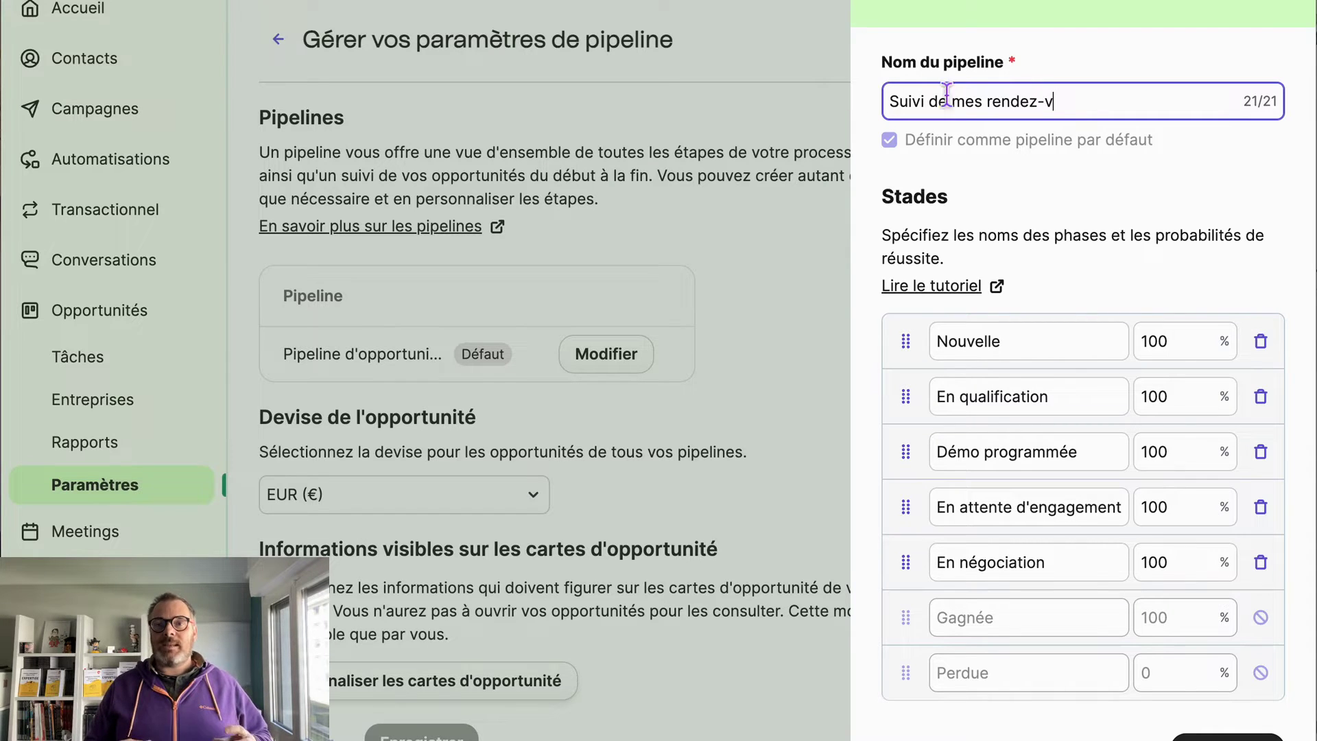
left_click_drag(1049, 100, 936, 103)
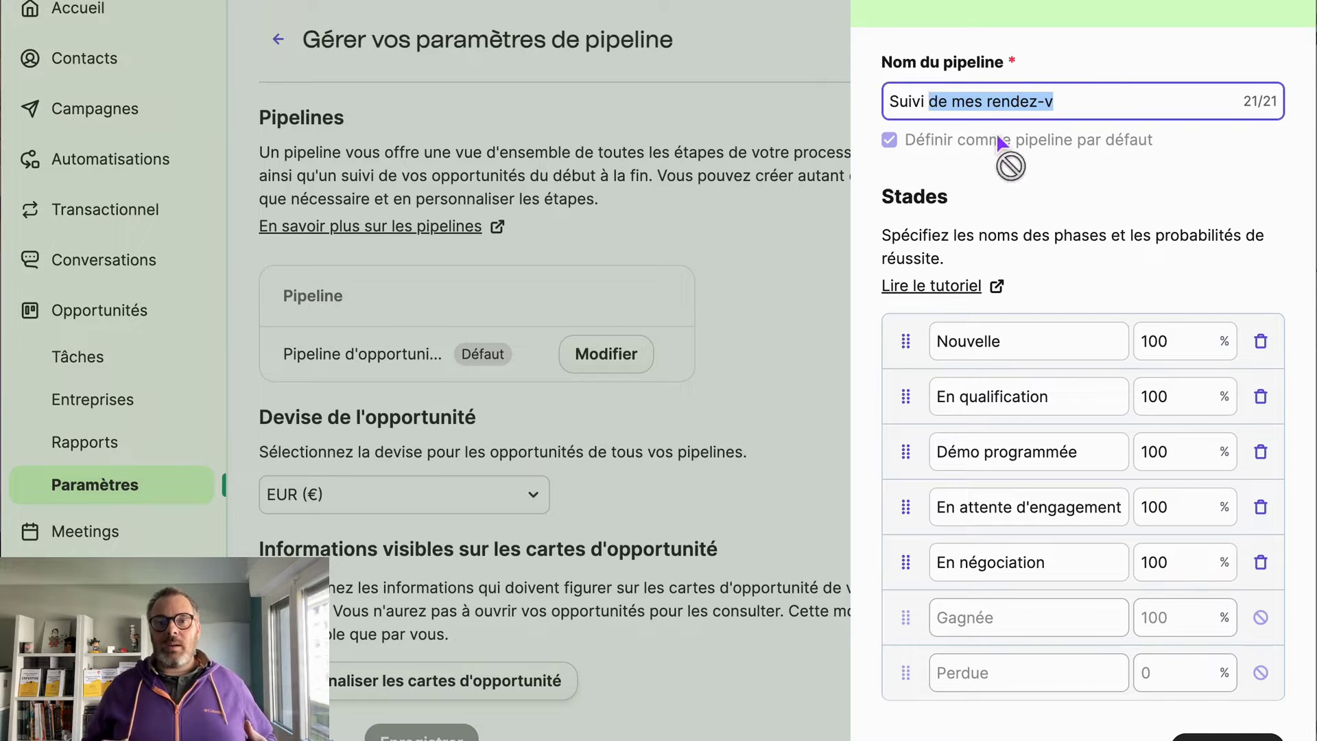
left_click(989, 102)
left_click_drag(934, 102, 1079, 103)
key("BackSpace")
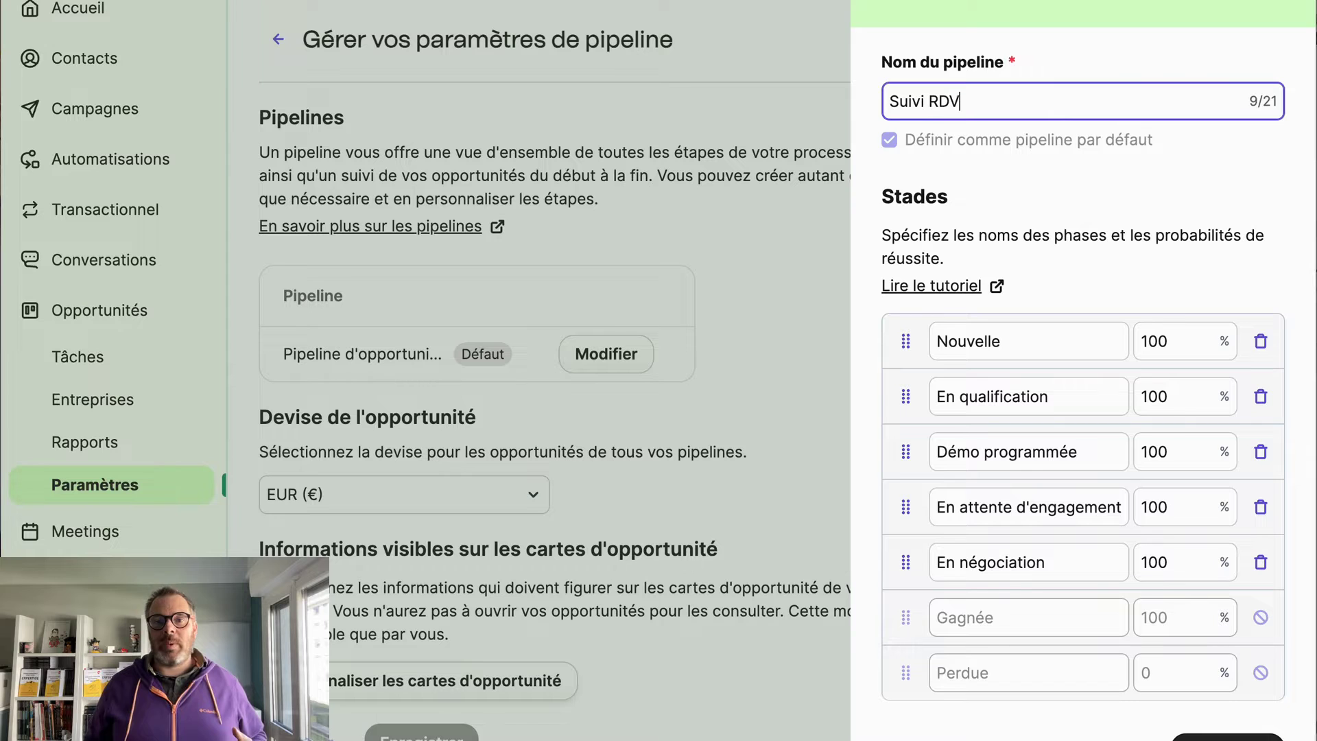
left_click(1106, 203)
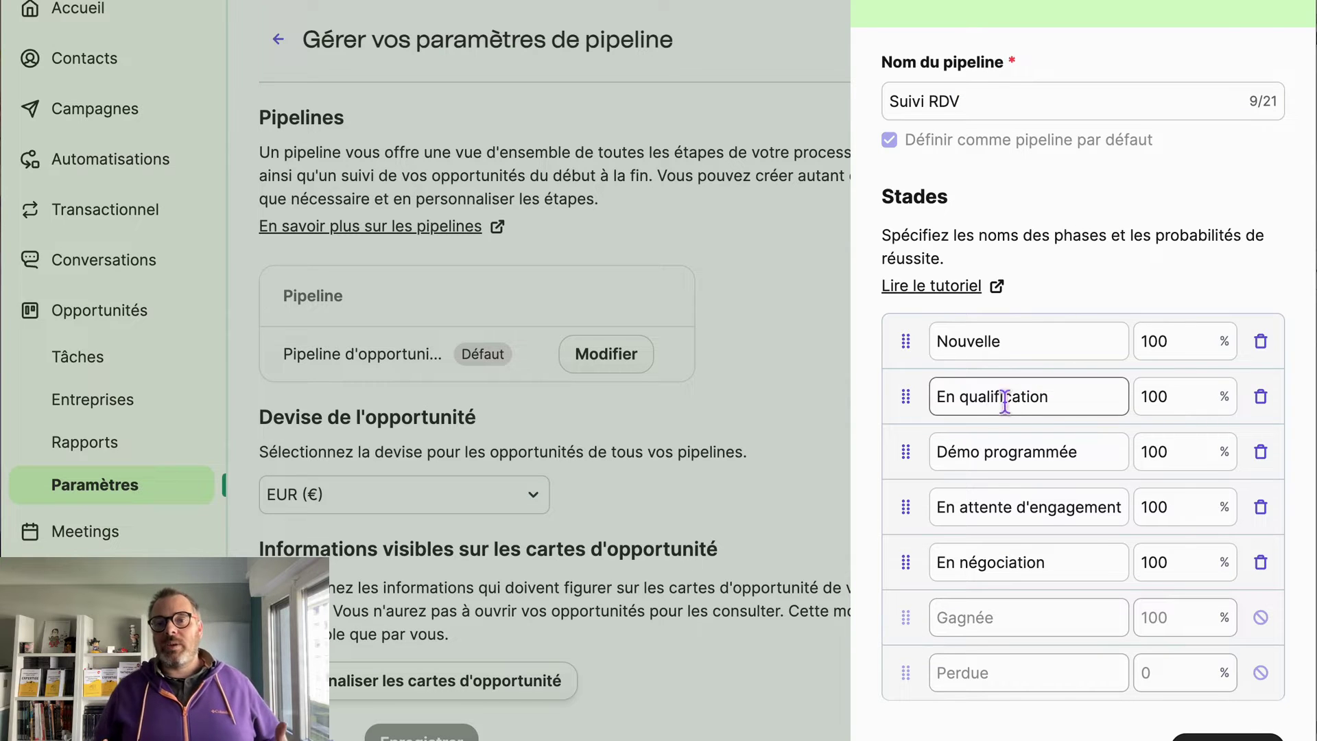
- Rename the pipeline's first stage, Nouvelle, as Rendez-vous and set its success probability to 5%
left_click_drag(1022, 343, 930, 351)
type("REndez")
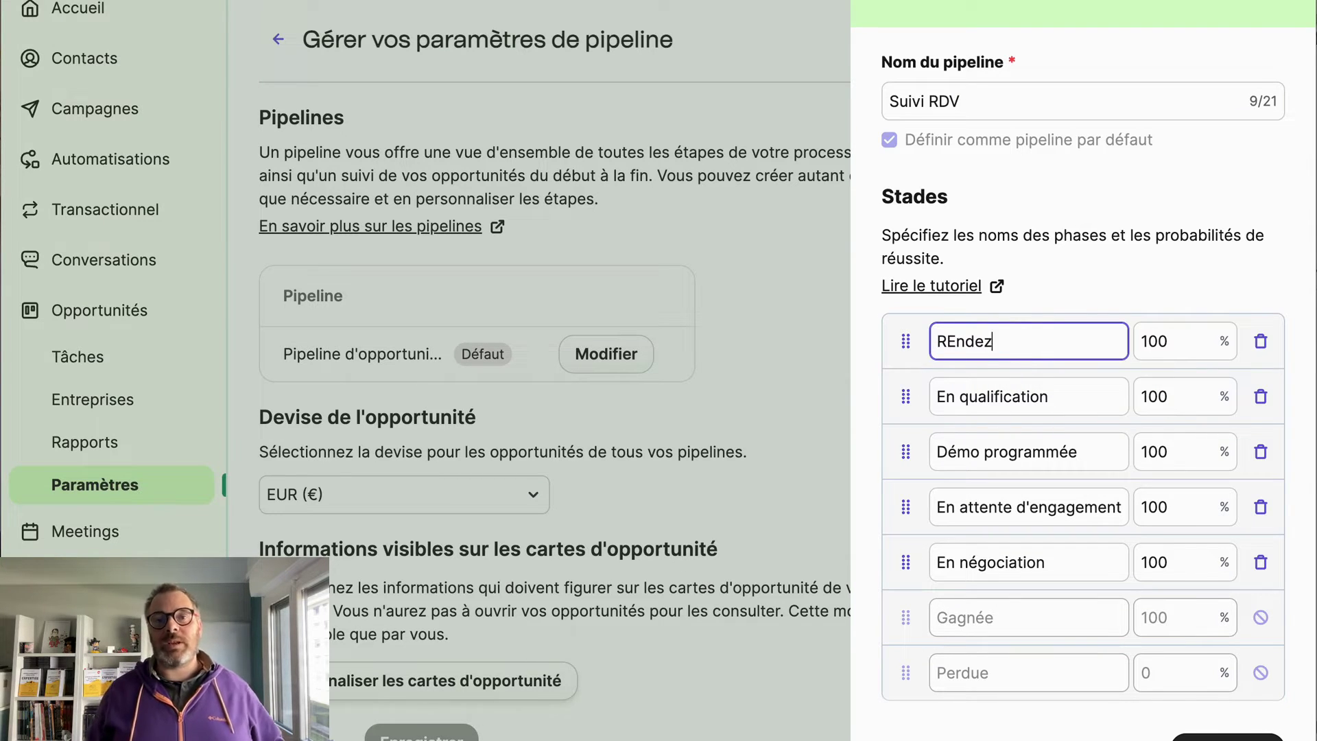
key("BackSpace")
key("BackSpace")
type("ezn")
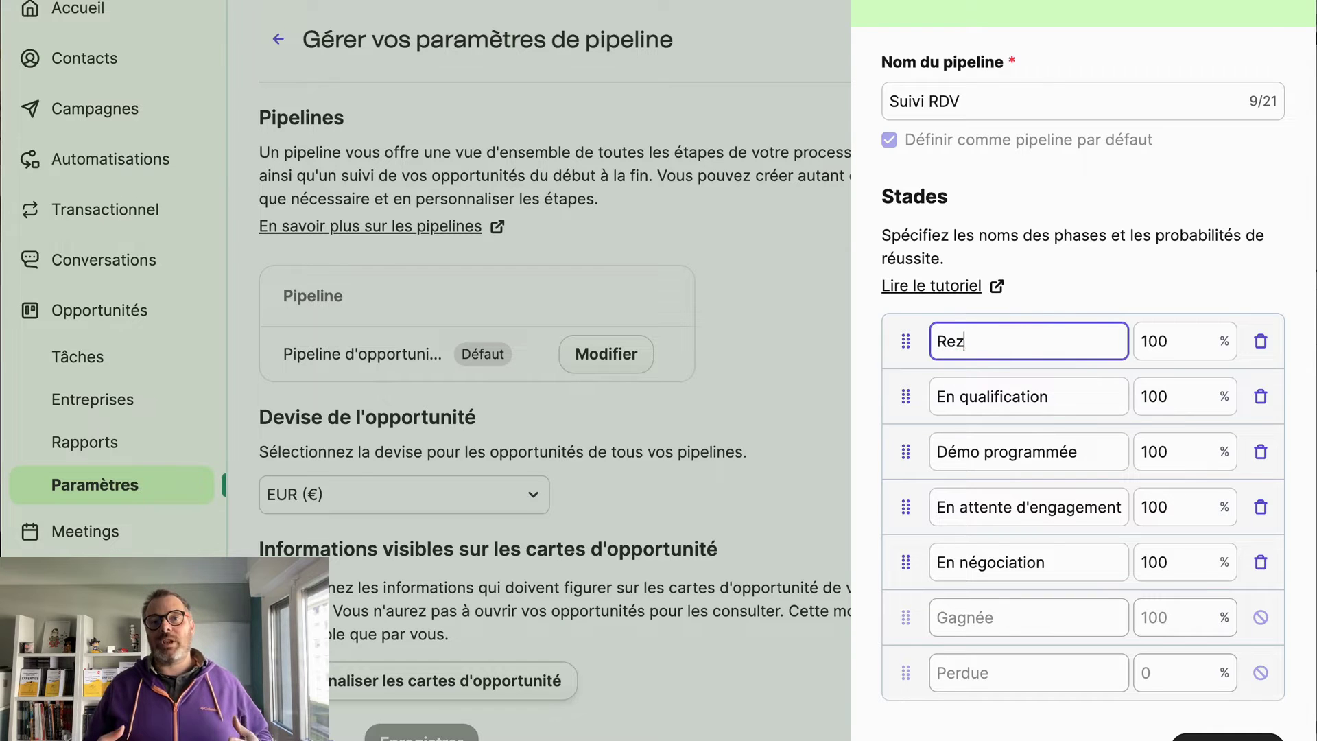
key("BackSpace")
type("ndez-vous")
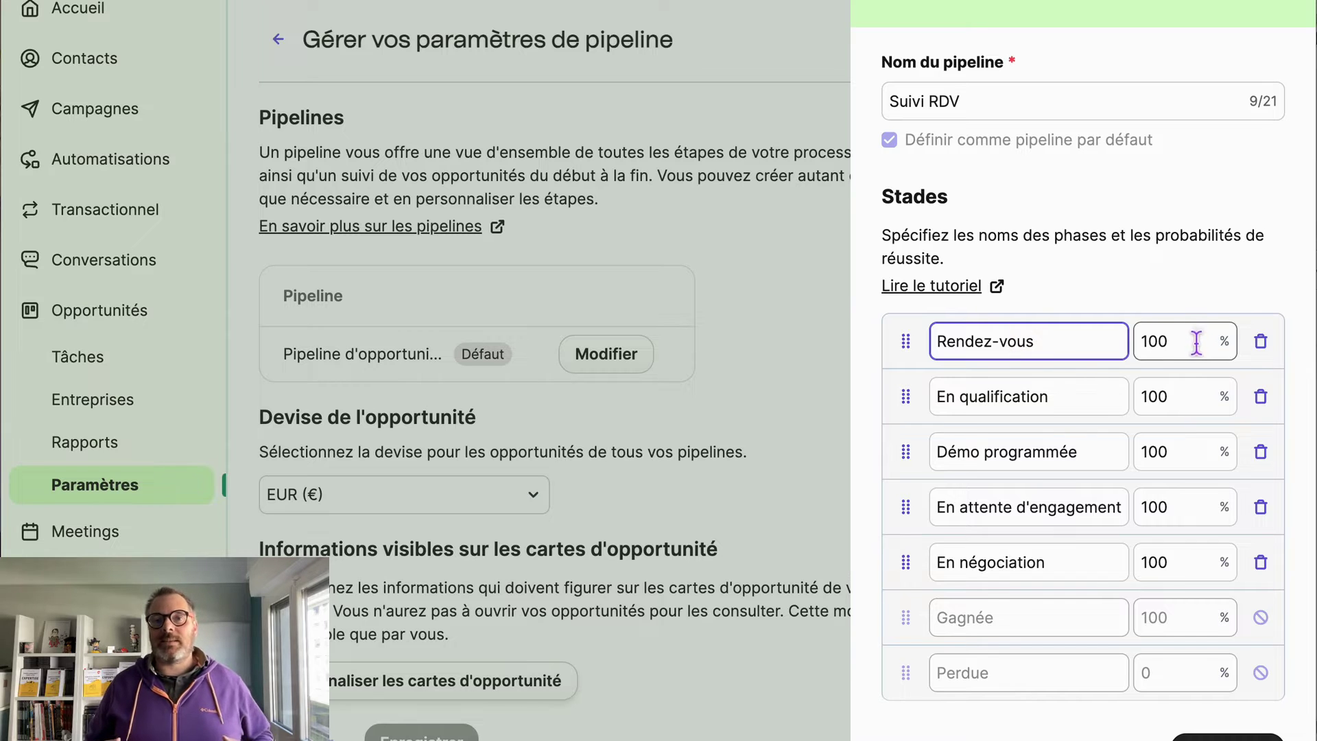
double_click(1140, 340)
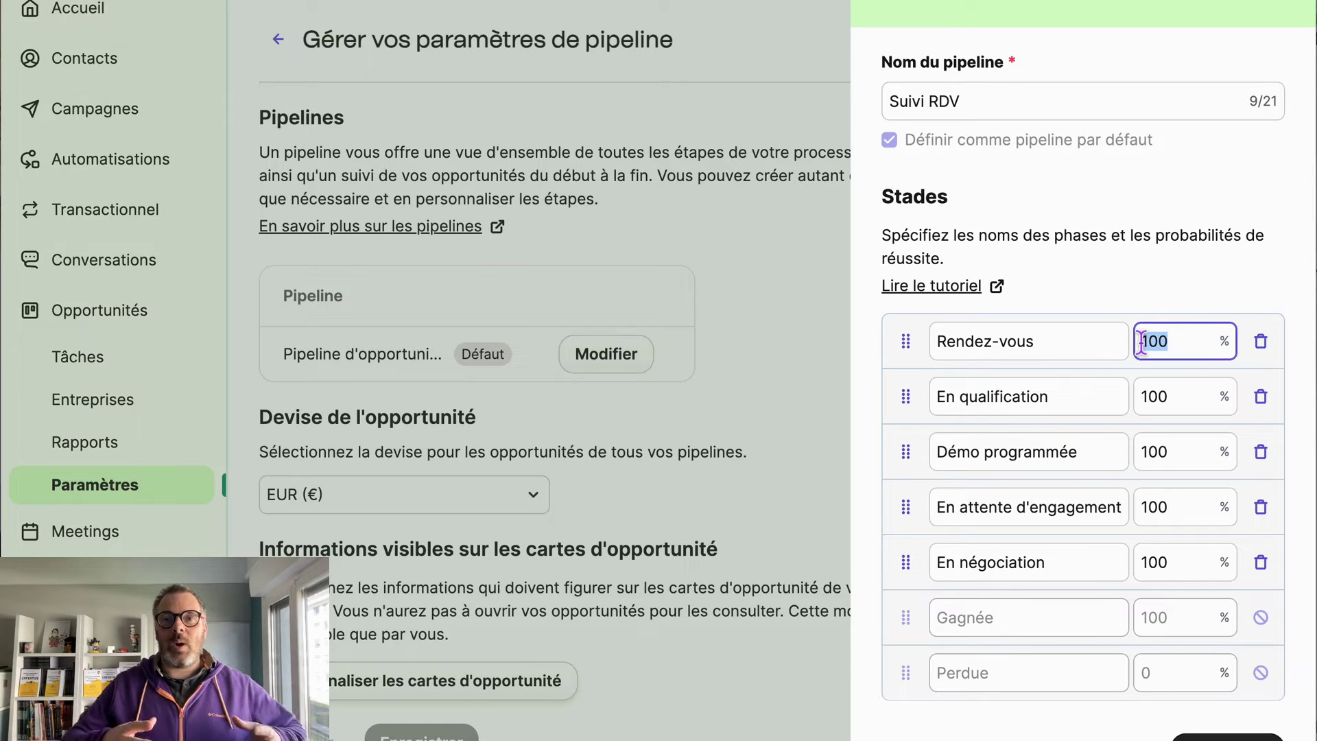
type("5")
- Delete the En qualification, Démo programmée and En attente d'engagement stages from the Suivi RDV pipeline
left_click(1028, 400)
left_click_drag(1097, 396, 936, 381)
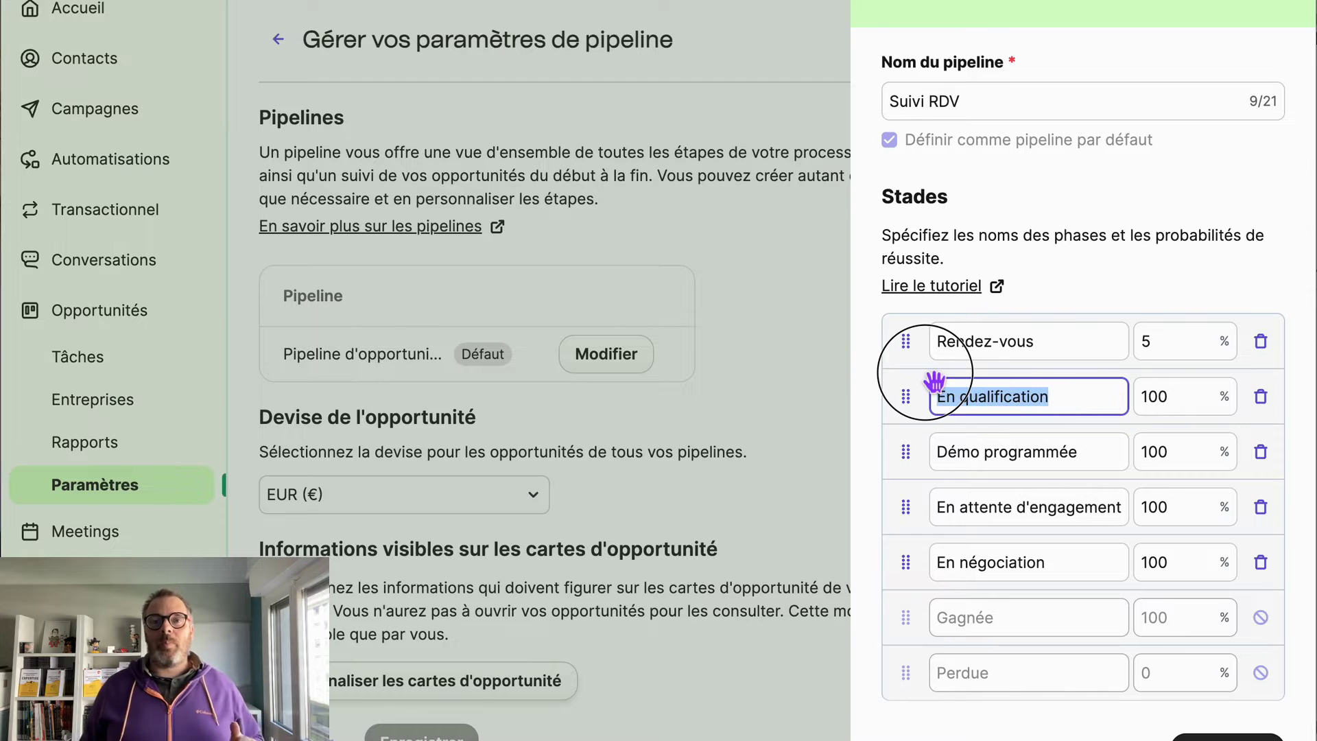
left_click(1268, 400)
left_click(1266, 400)
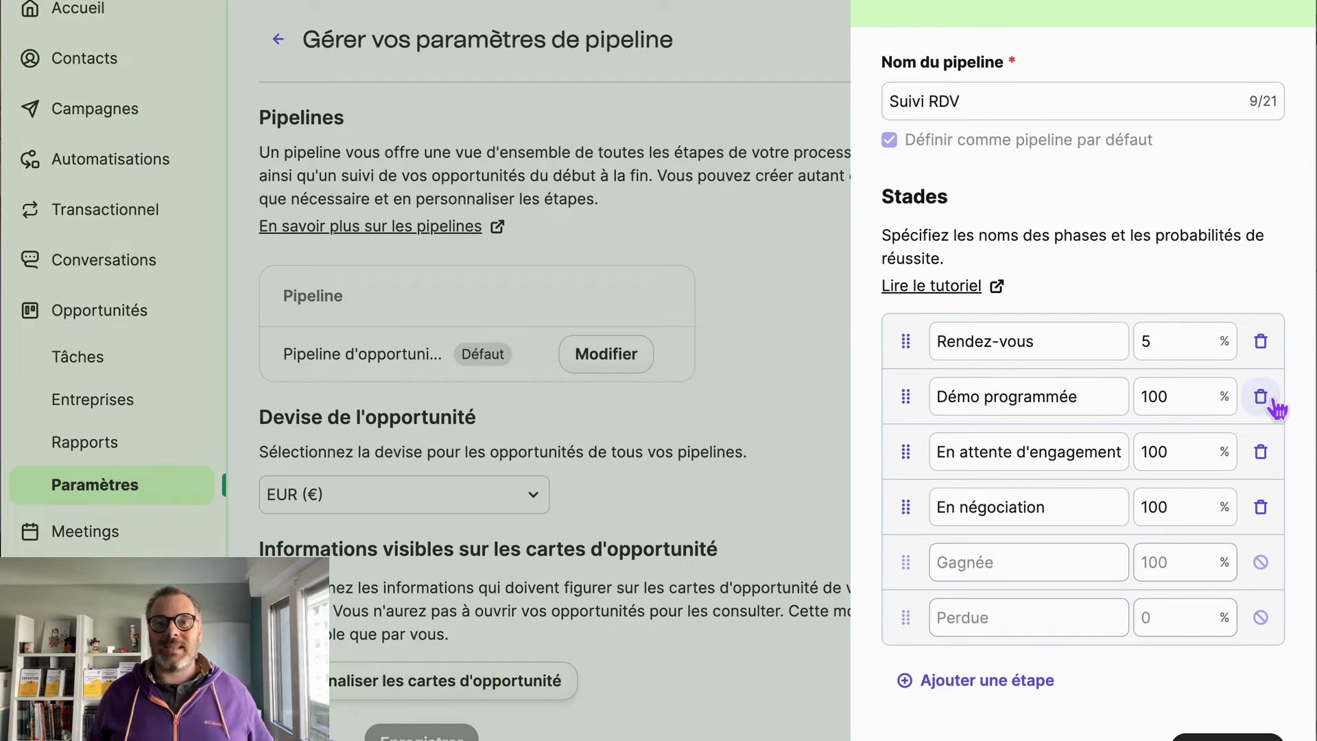
left_click(1265, 400)
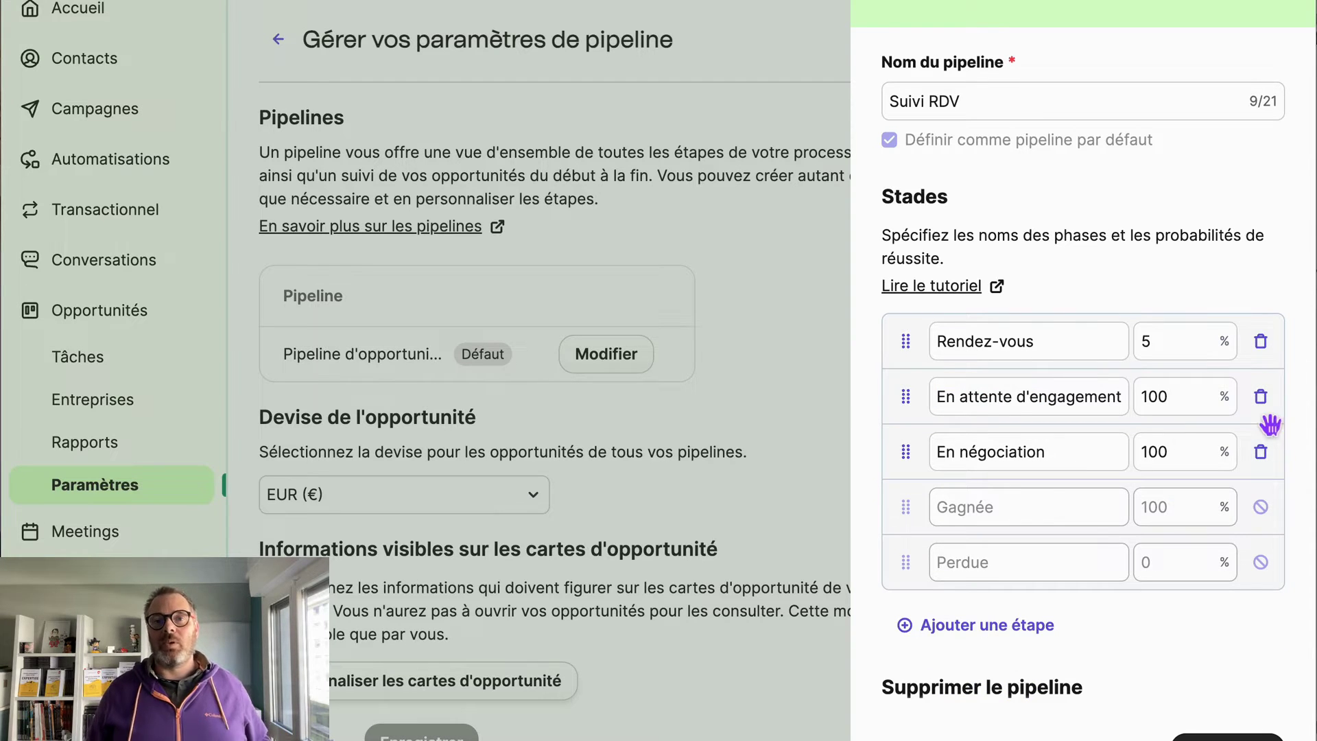
left_click(1265, 400)
- Save the pipeline with En négociation set to a 50% success probability and open its opportunity board
left_click_drag(1183, 410, 1140, 410)
type("50")
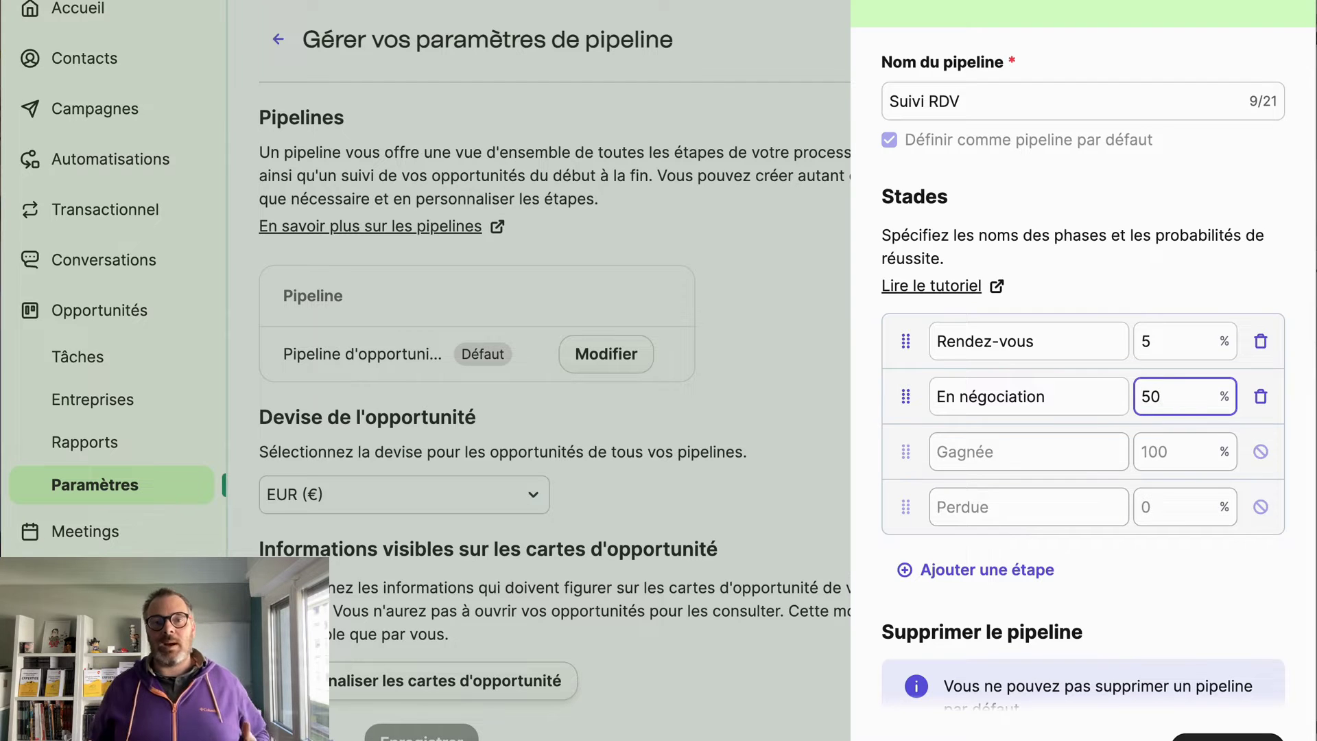
left_click(1288, 411)
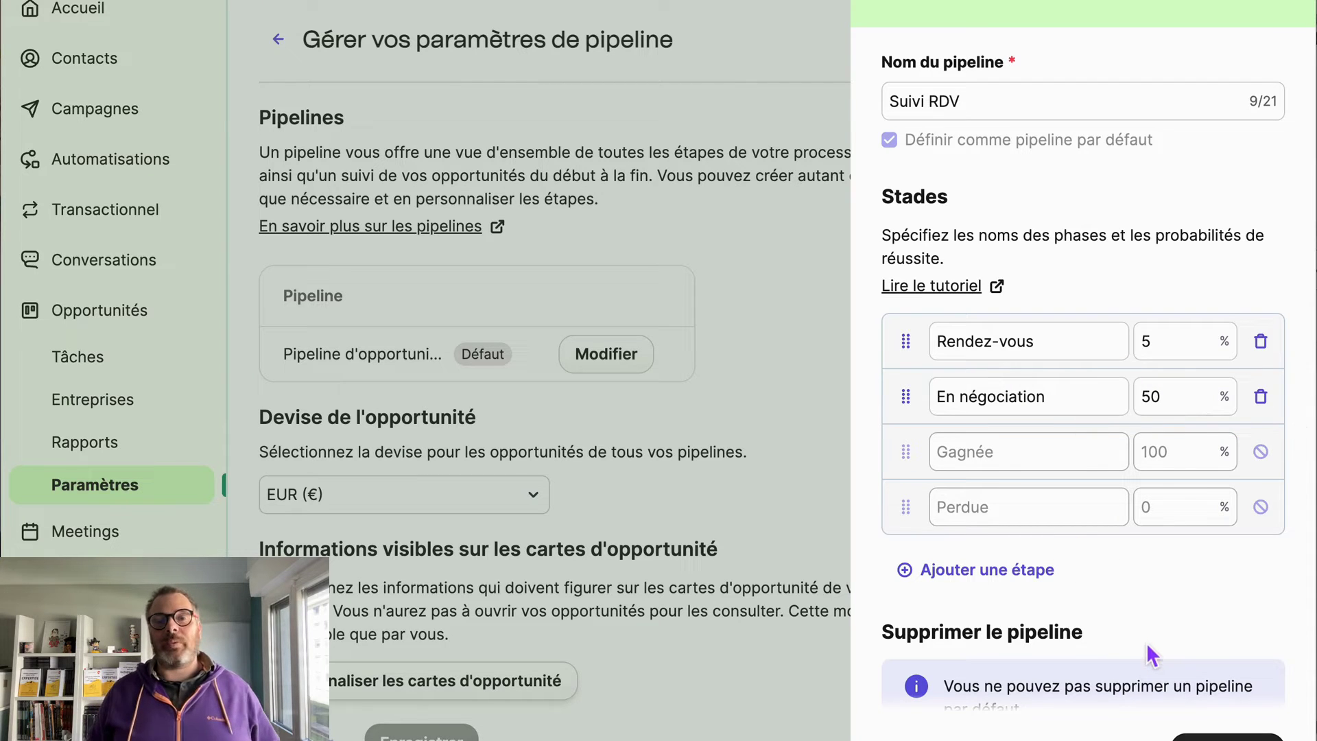
scroll(1146, 645, "down", 3)
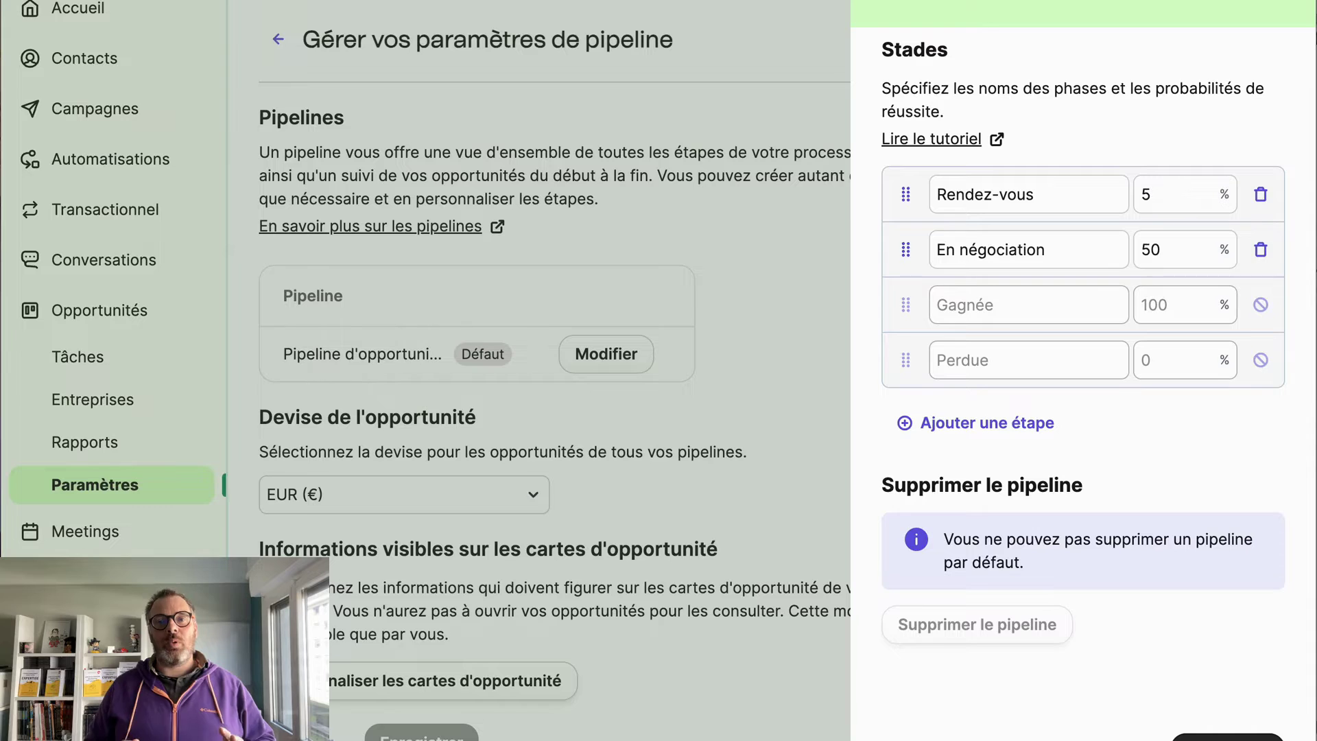
left_click(1228, 737)
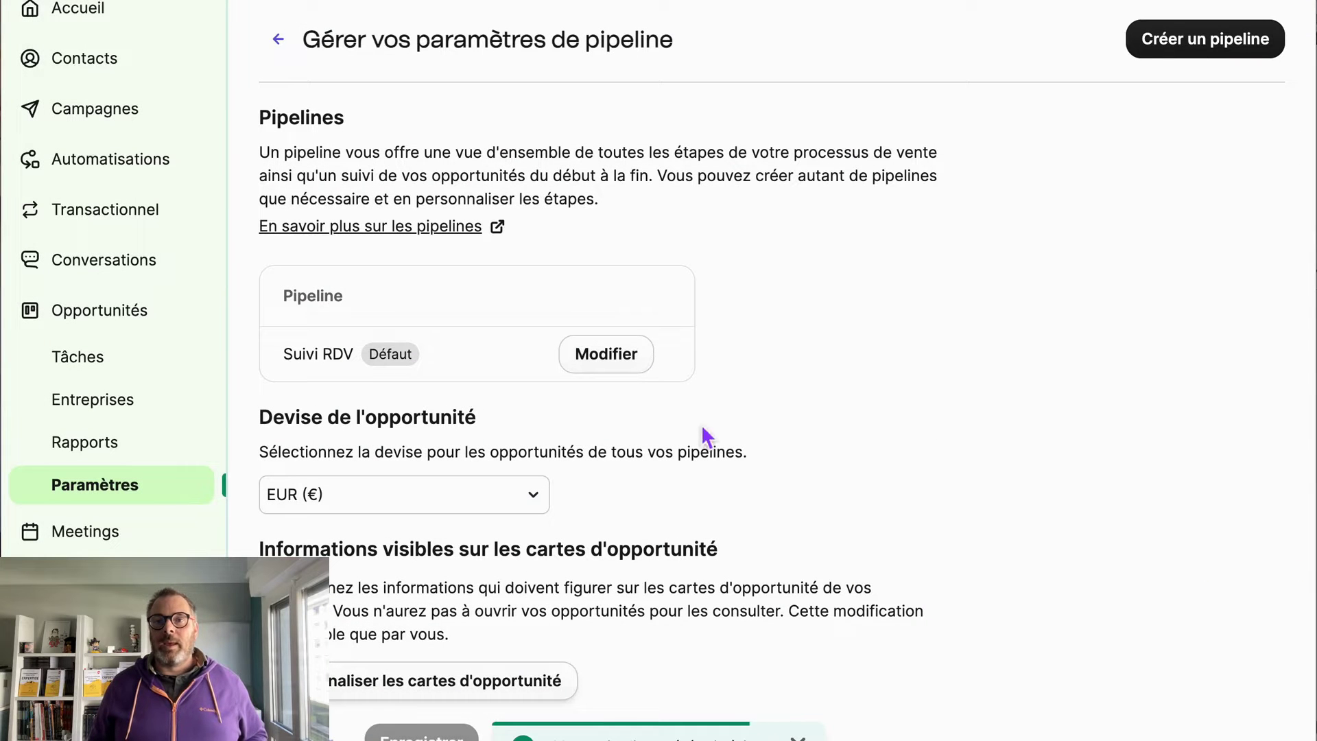
left_click(117, 319)
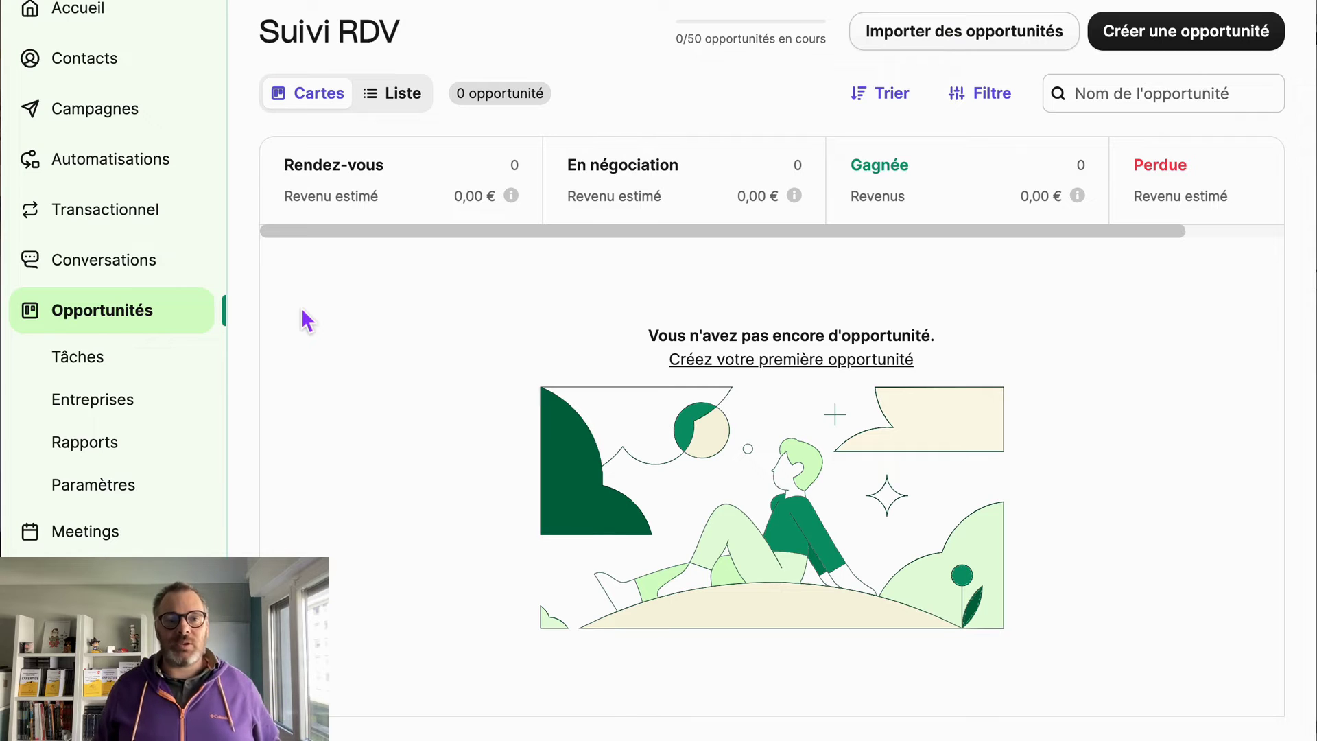
- Create an automation named Création d'opportunité with the classic editor
left_click(150, 185)
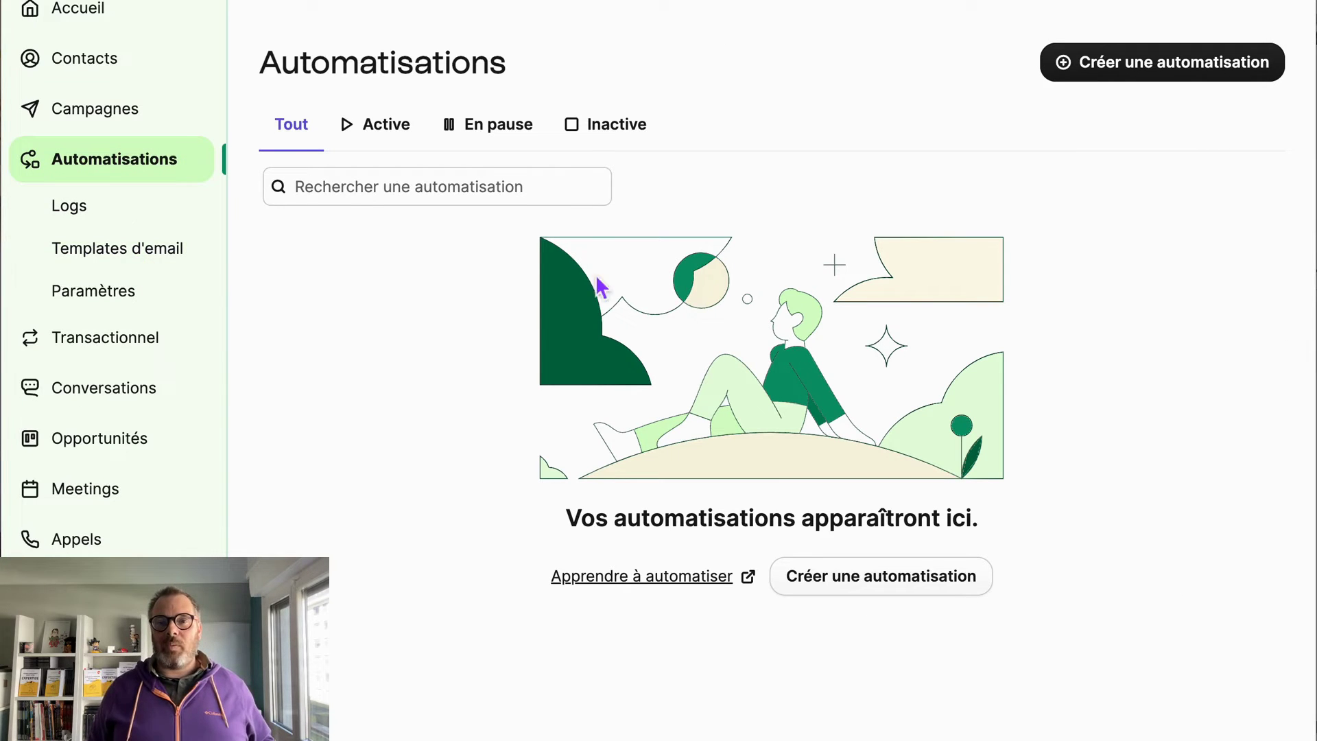
left_click(930, 590)
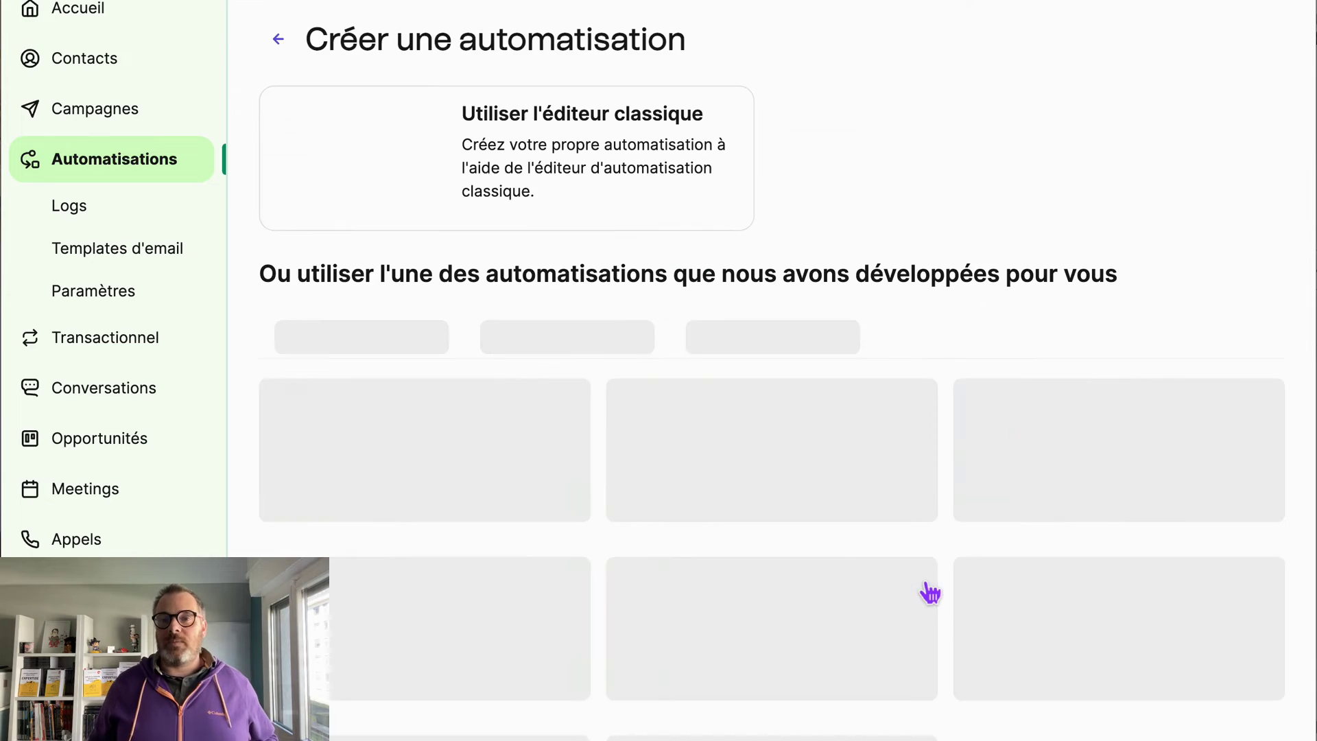
left_click(397, 177)
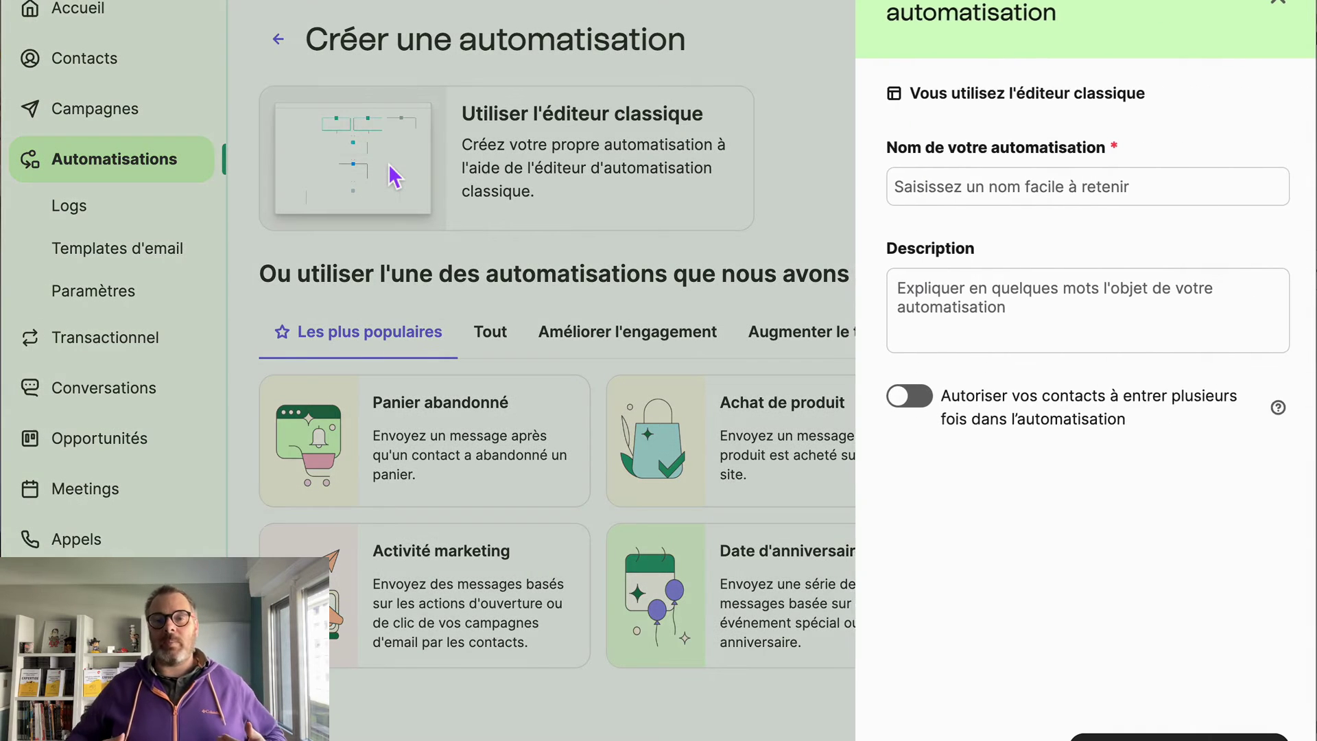
left_click(1021, 192)
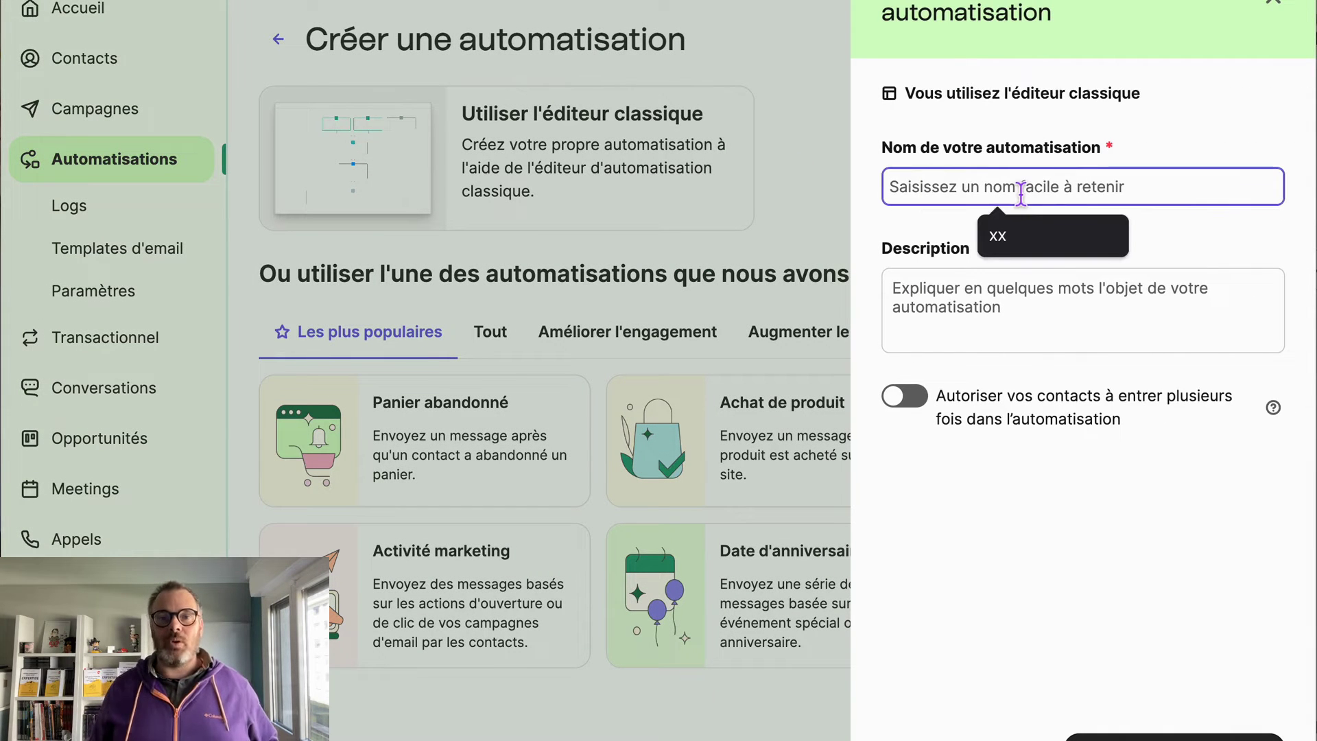
type("Créa")
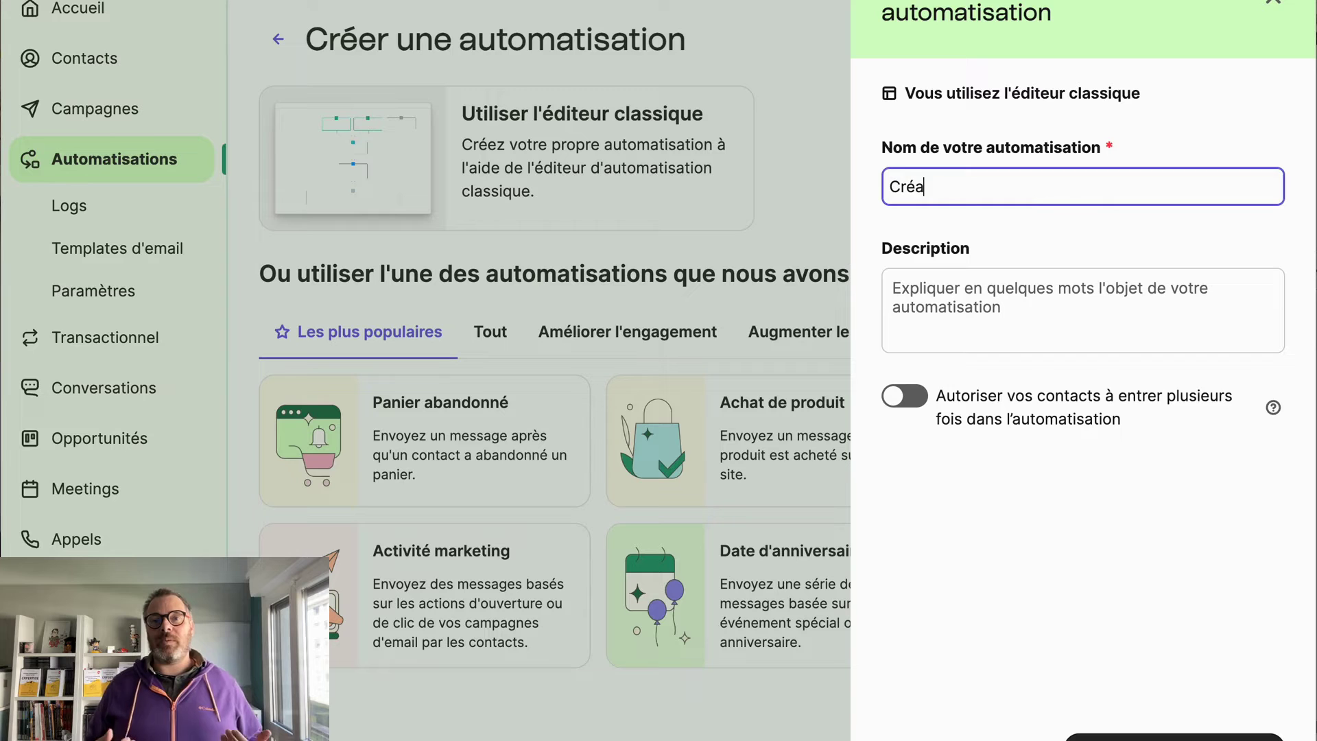
type("ort")
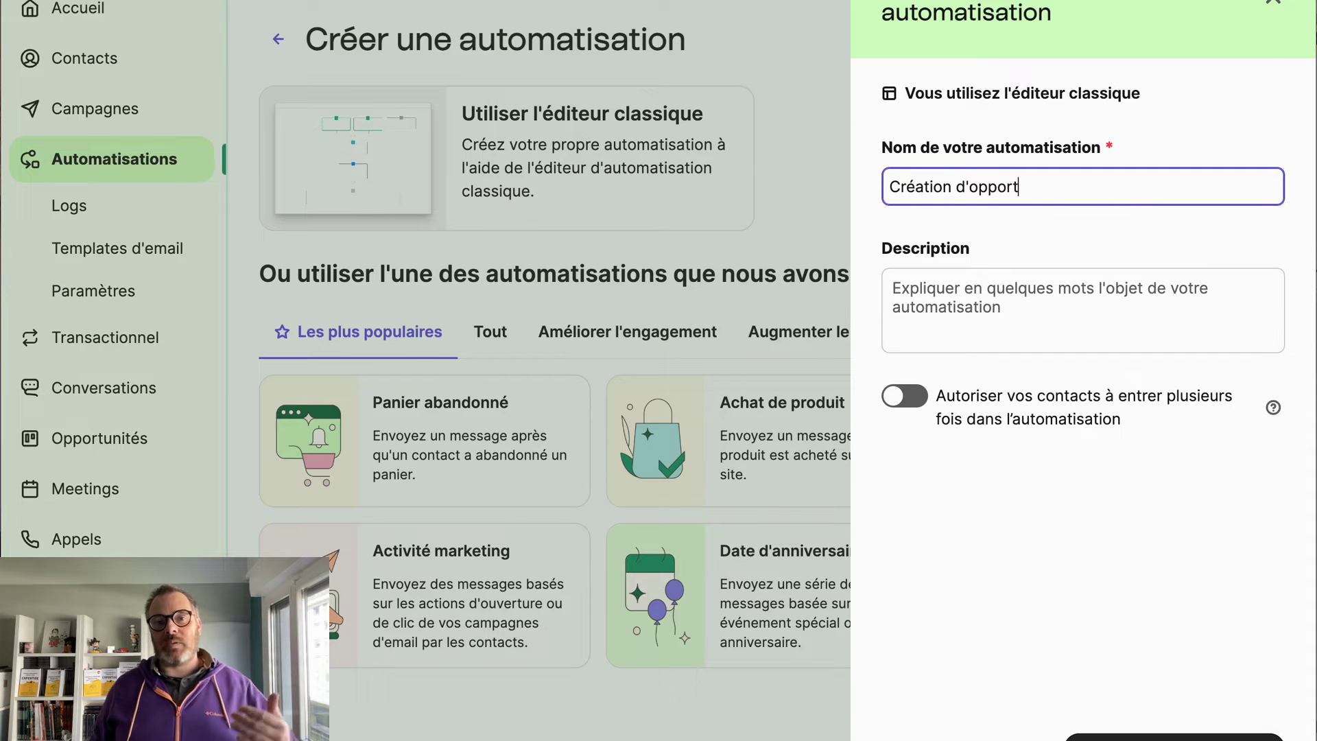
type("unité")
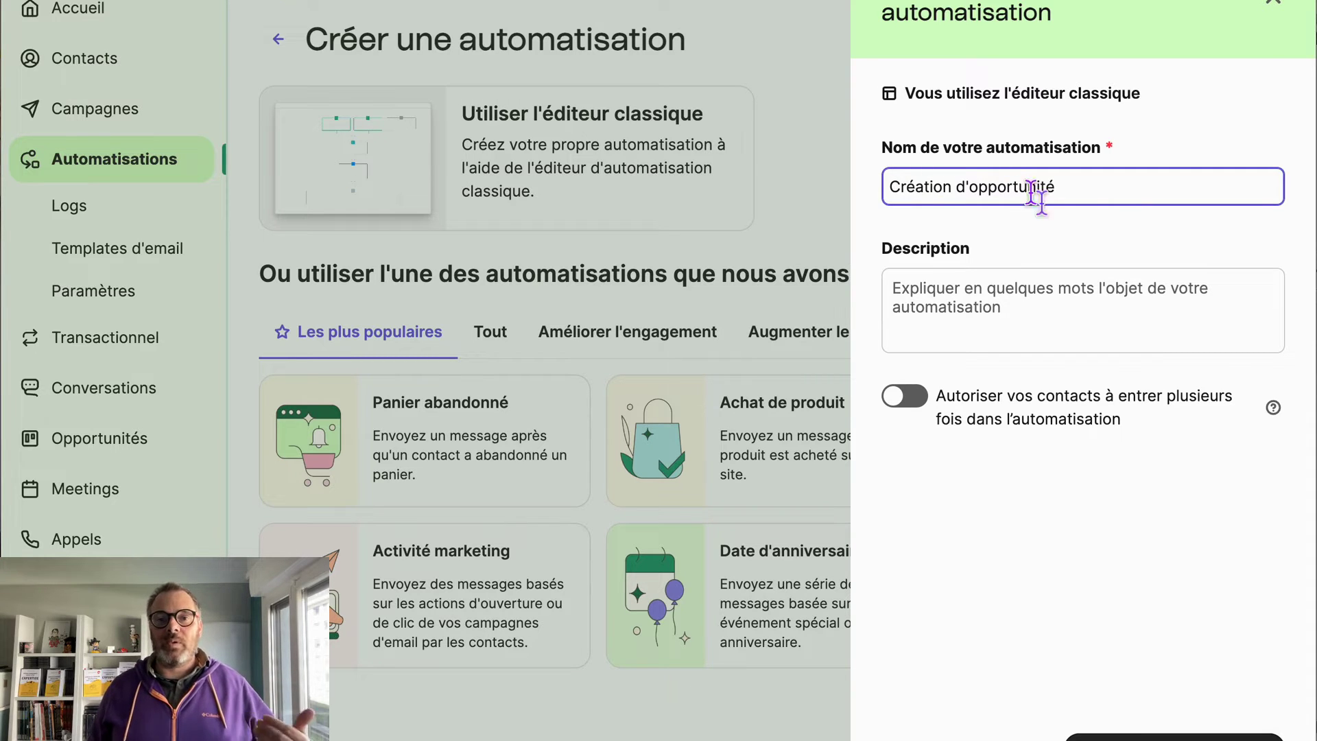
key("Return")
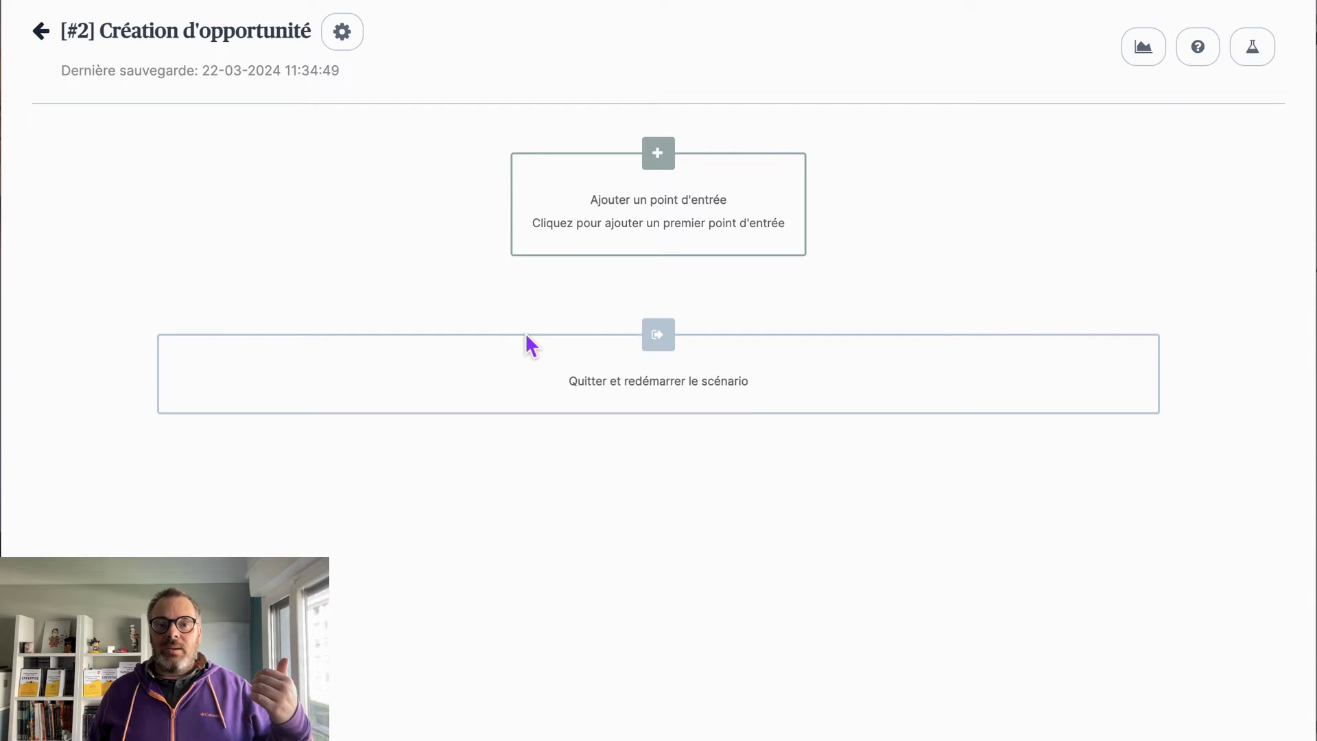
- Add an event-based entry point to the automation using the custom tracked event Rendez-vous réservé from Meetings
left_click(665, 162)
left_click(607, 447)
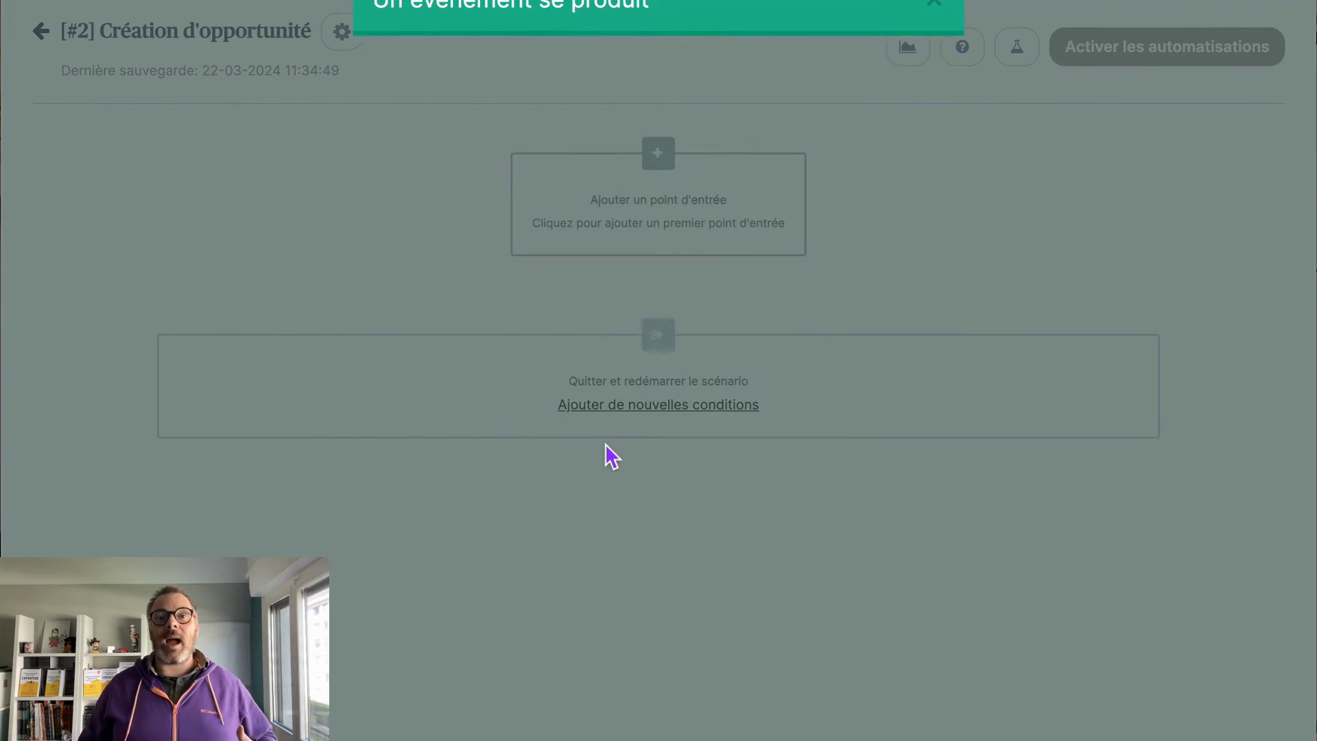
left_click(558, 155)
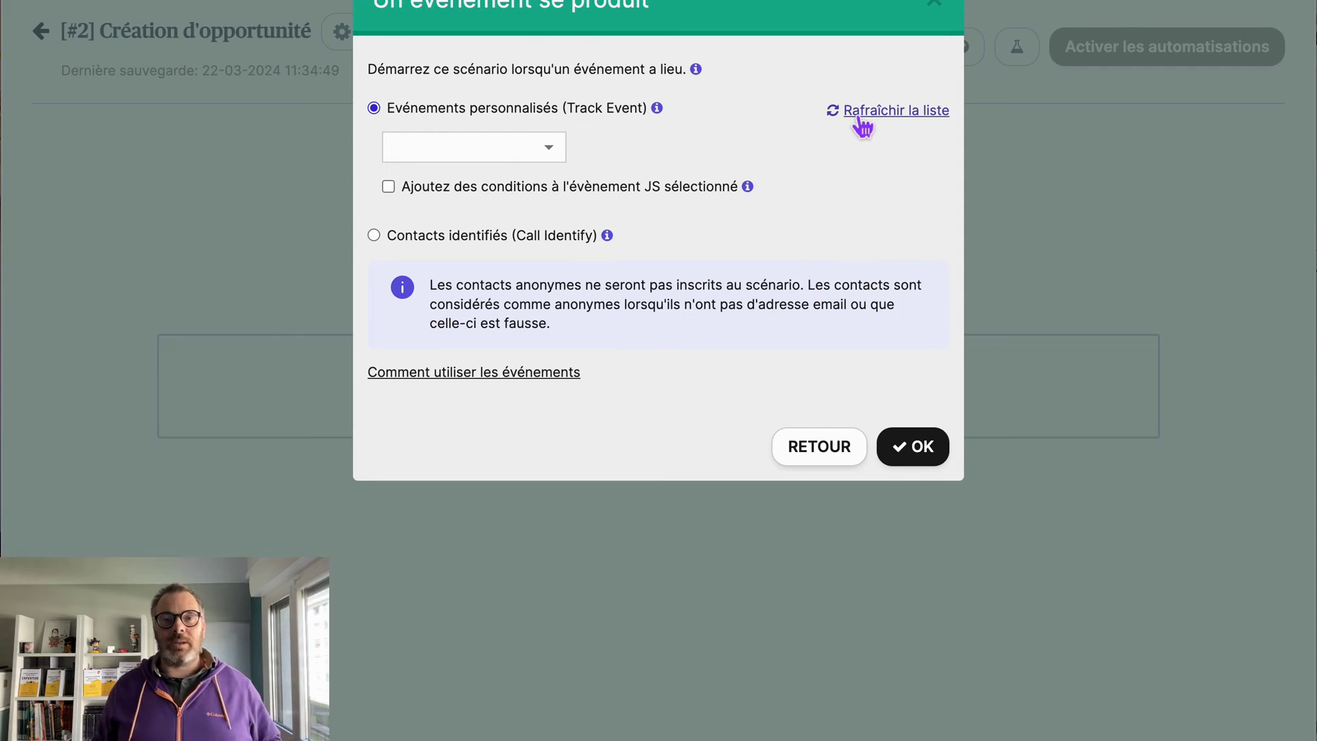
left_click(552, 236)
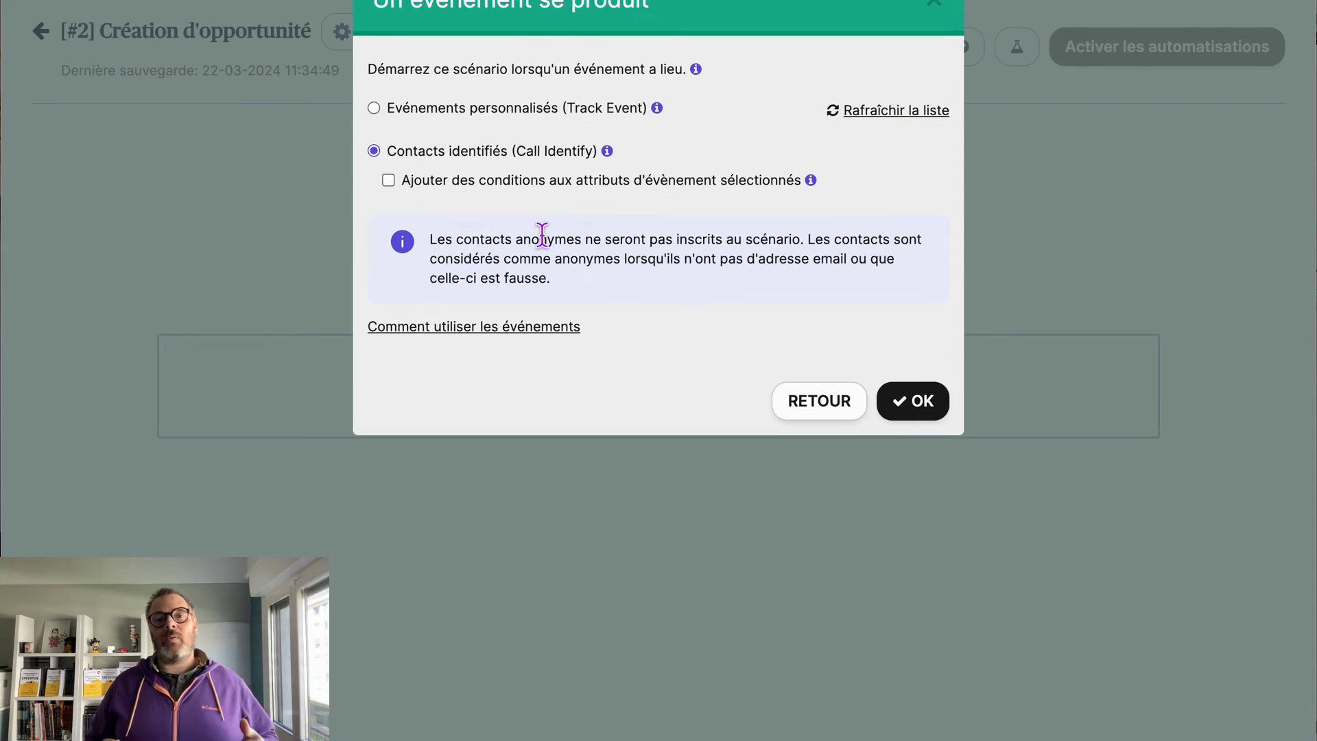
left_click(536, 127)
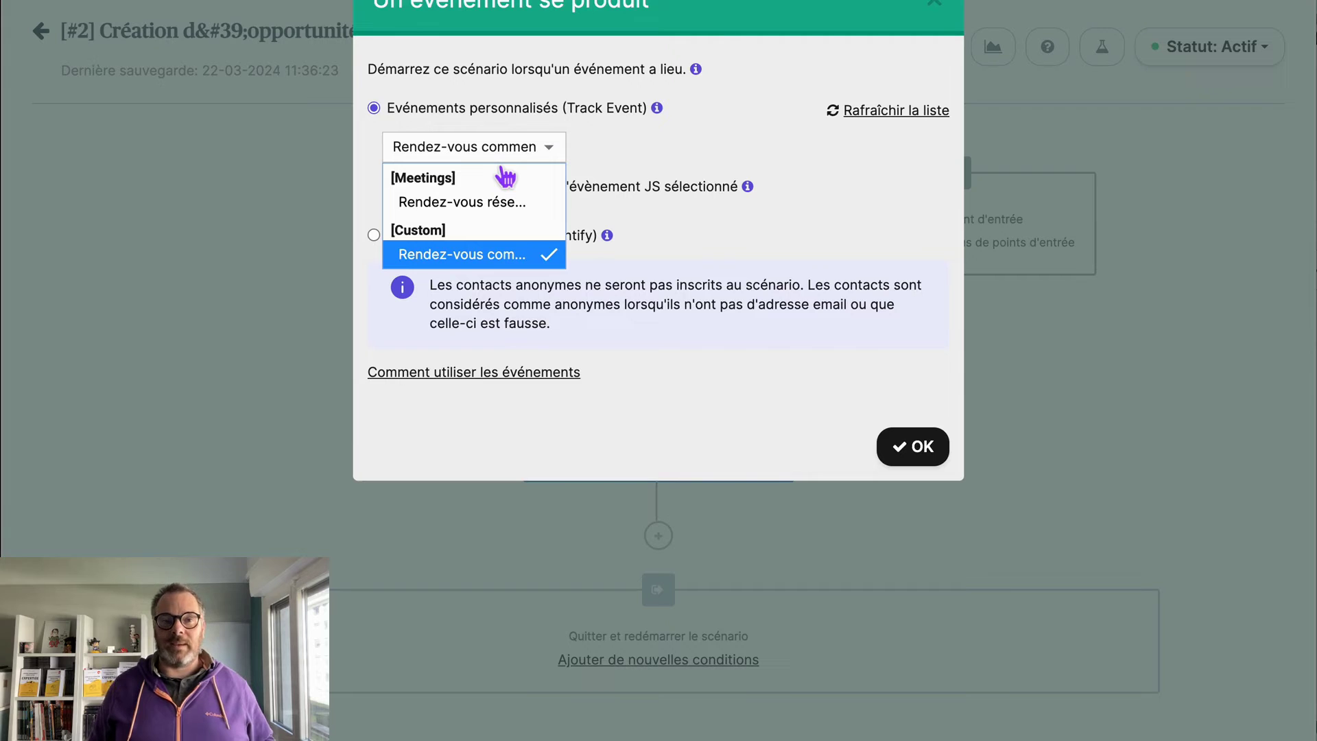
left_click(510, 218)
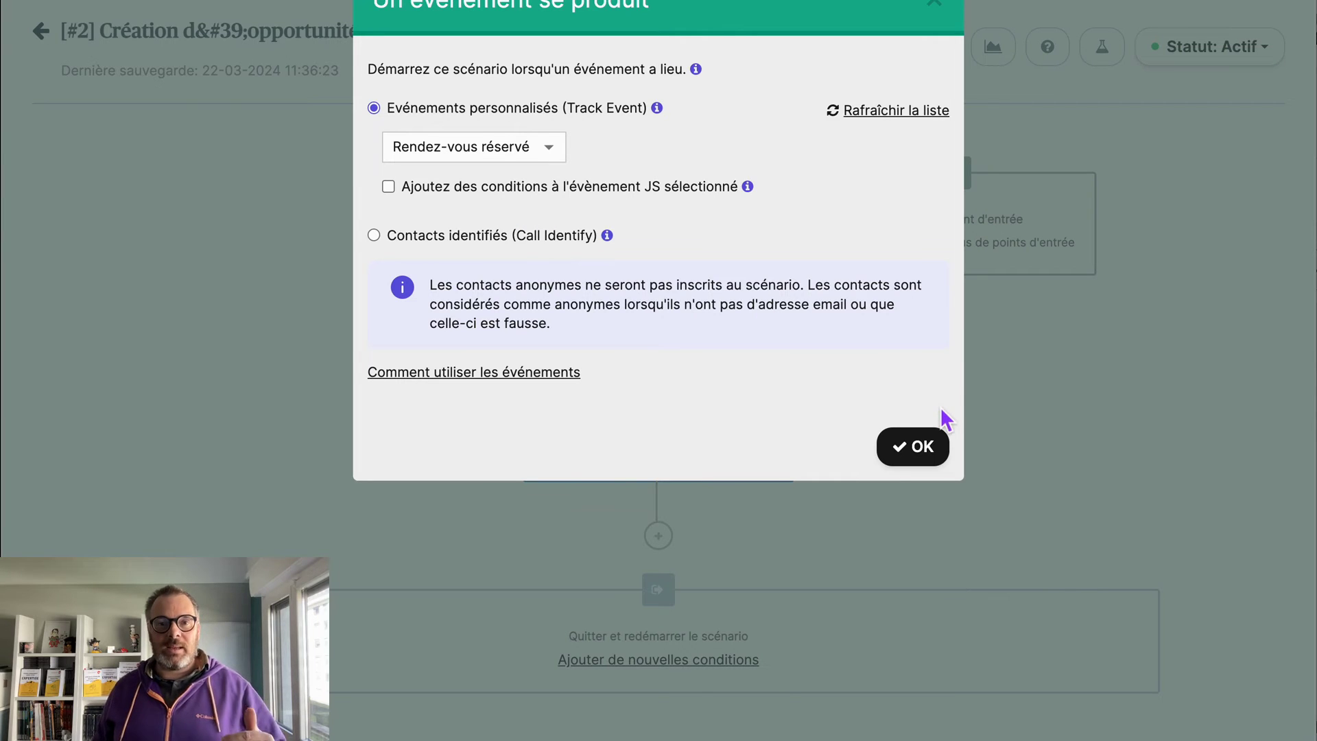
left_click(933, 447)
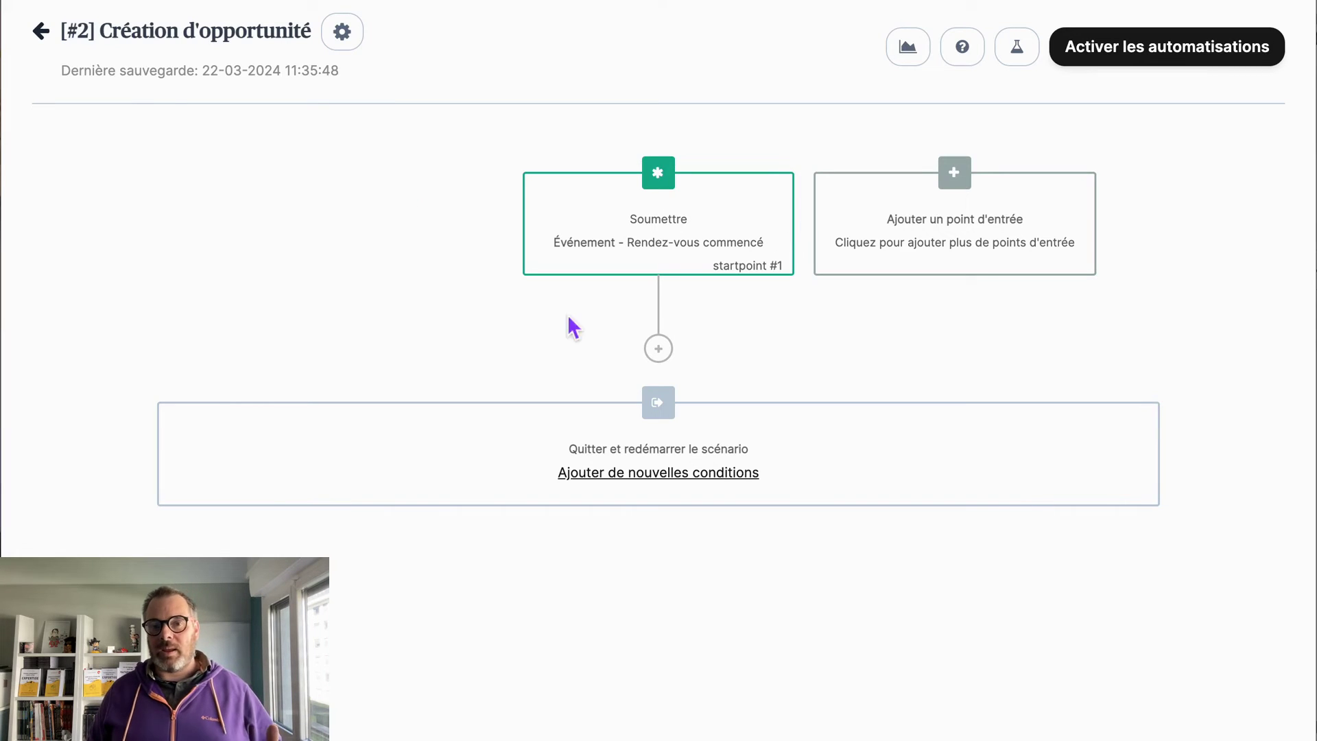
- Add a CRM action creating an opportunity in the Suivi RDV pipeline's Rendez-vous stage, with an immediately due follow-up task
left_click(657, 351)
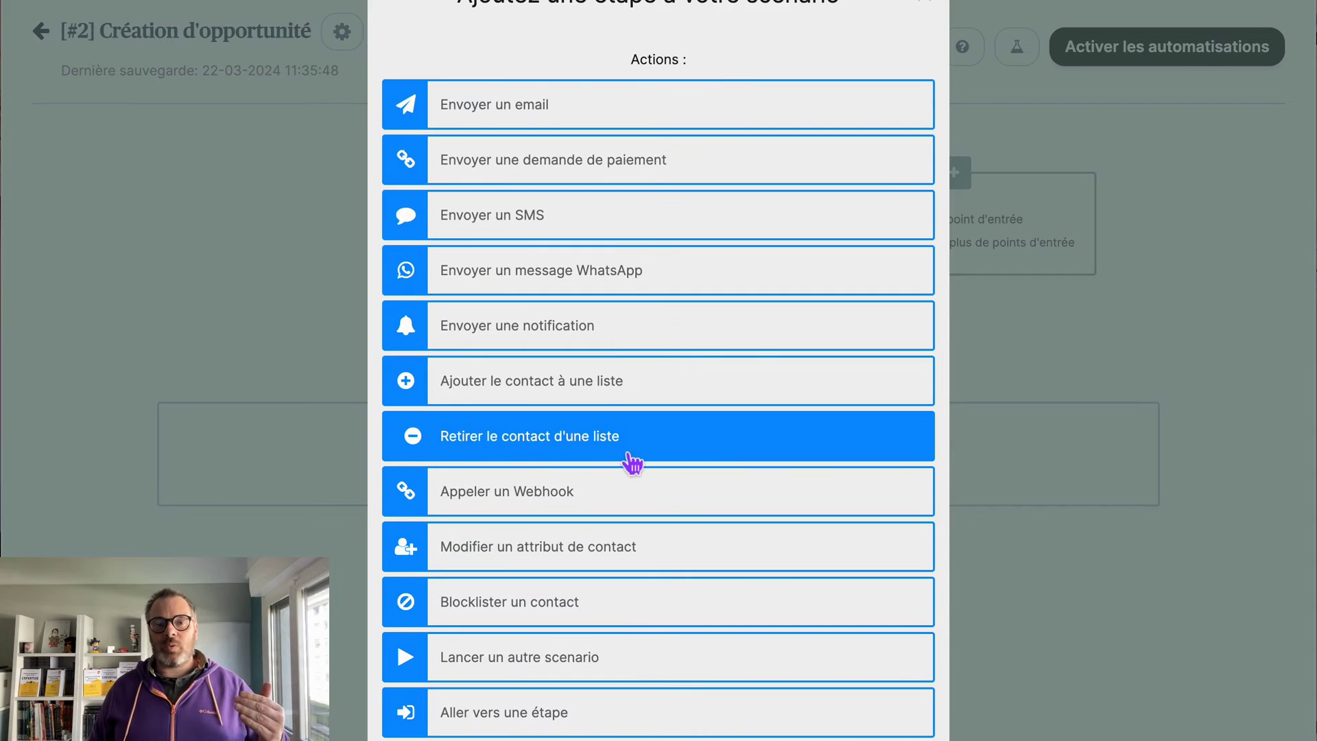
scroll(629, 463, "down", 4)
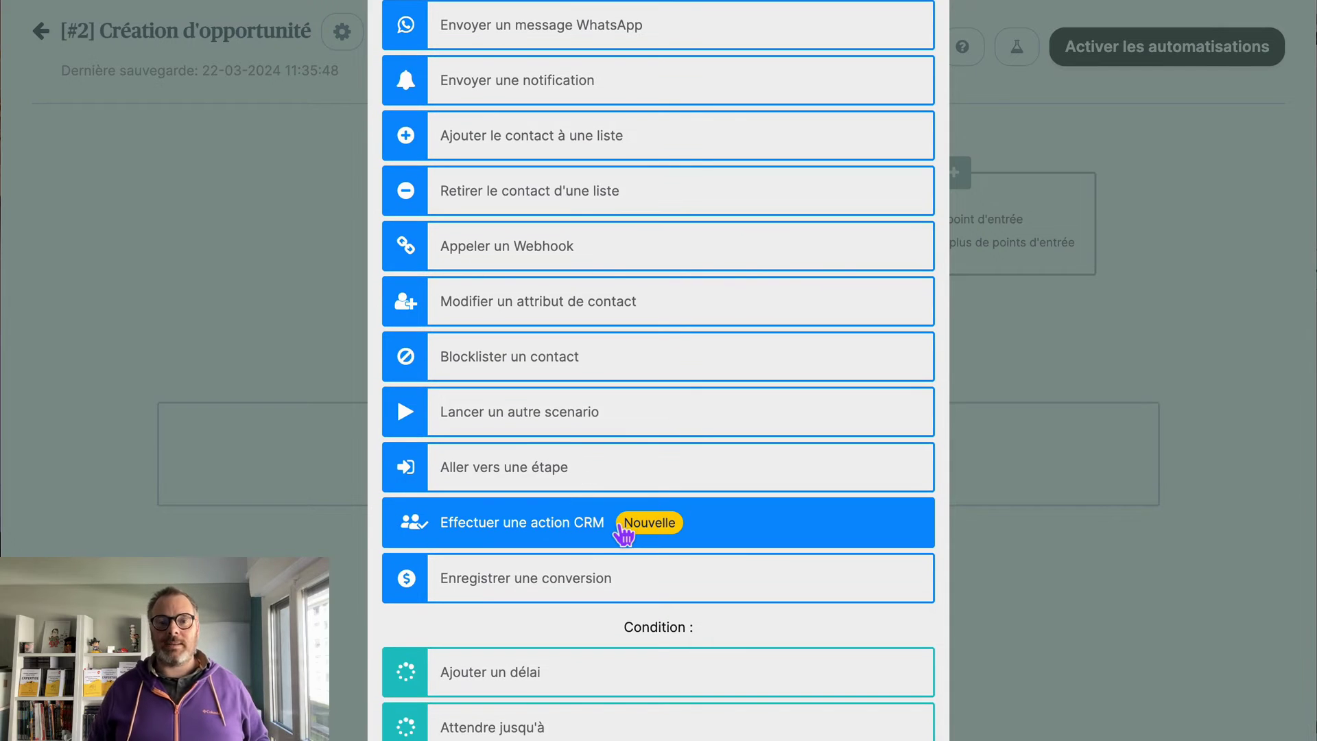
left_click(624, 534)
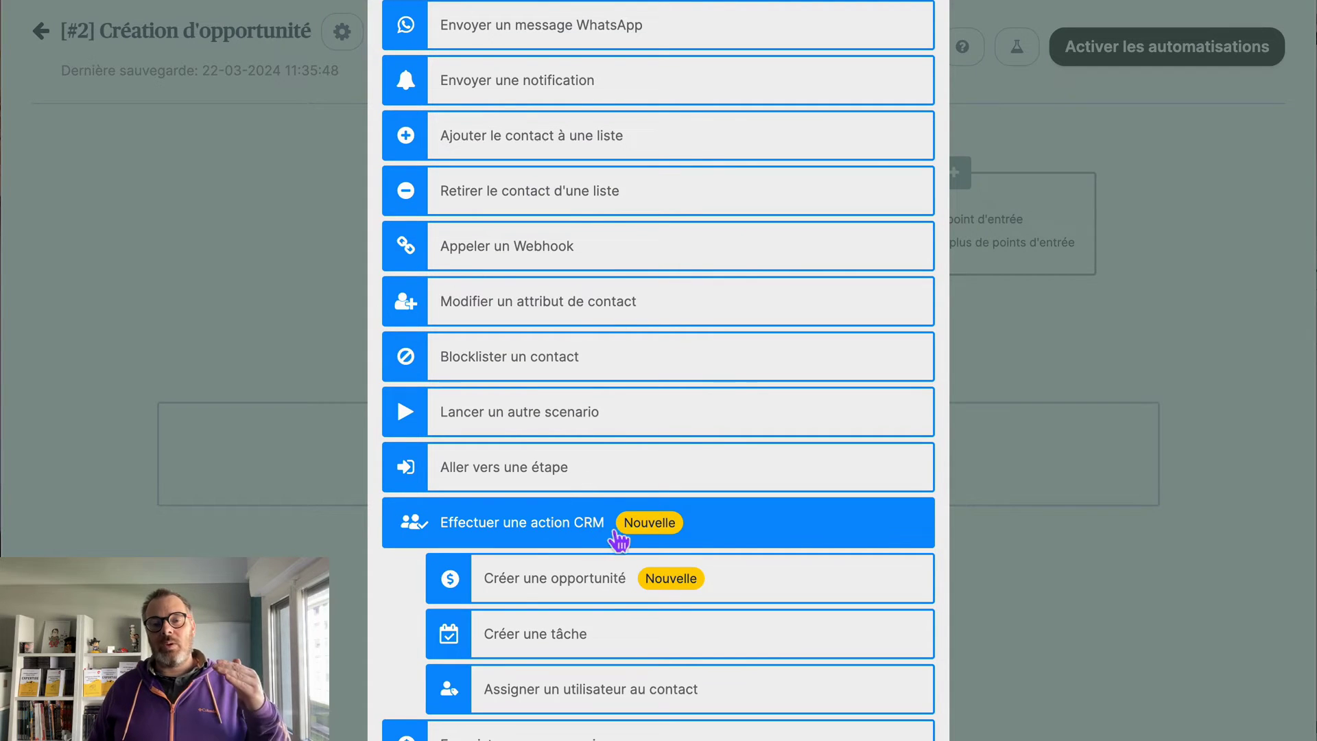
left_click(606, 603)
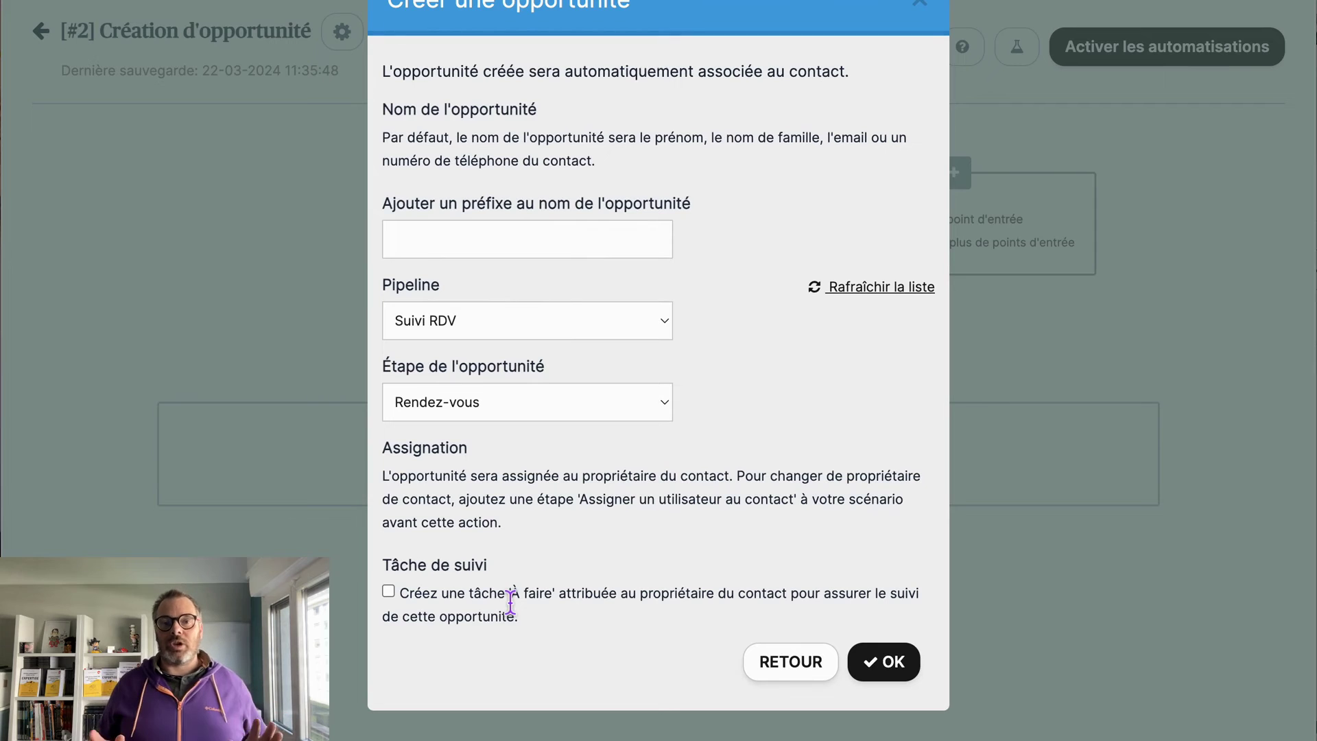
left_click(389, 591)
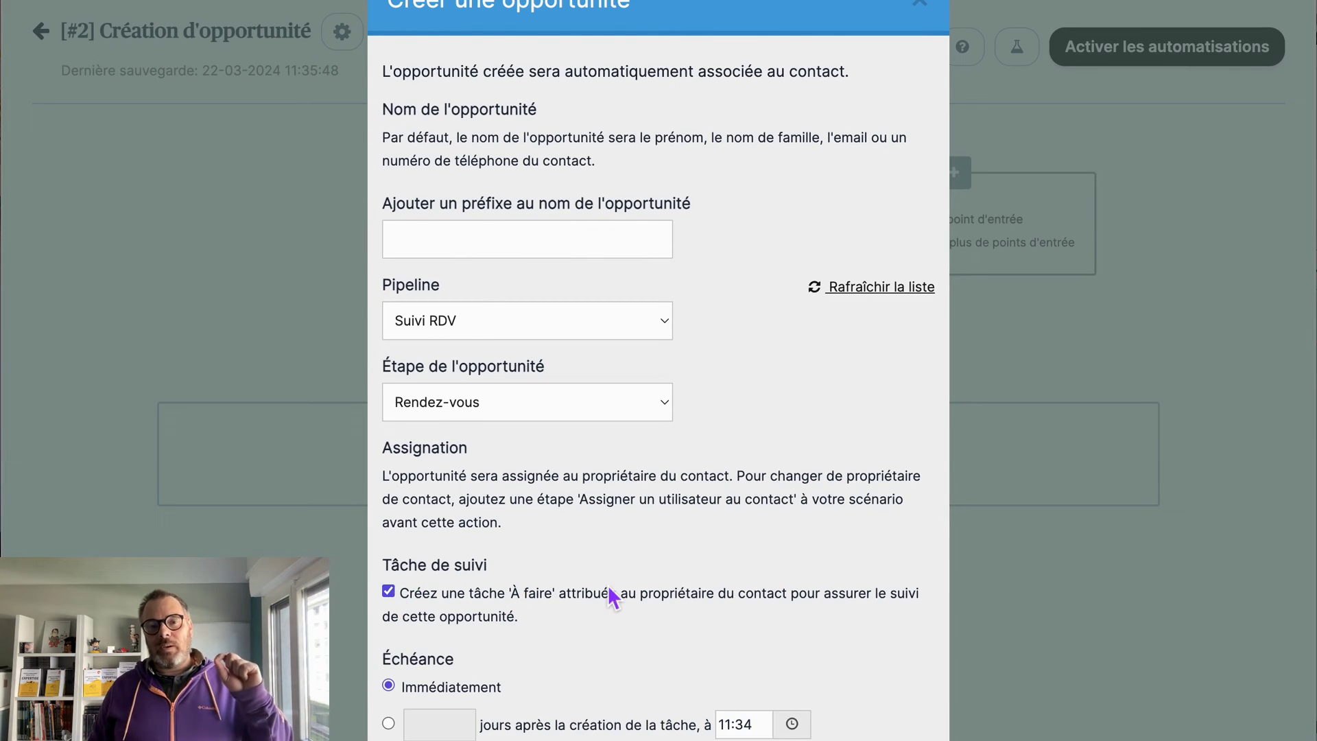
scroll(608, 584, "down", 2)
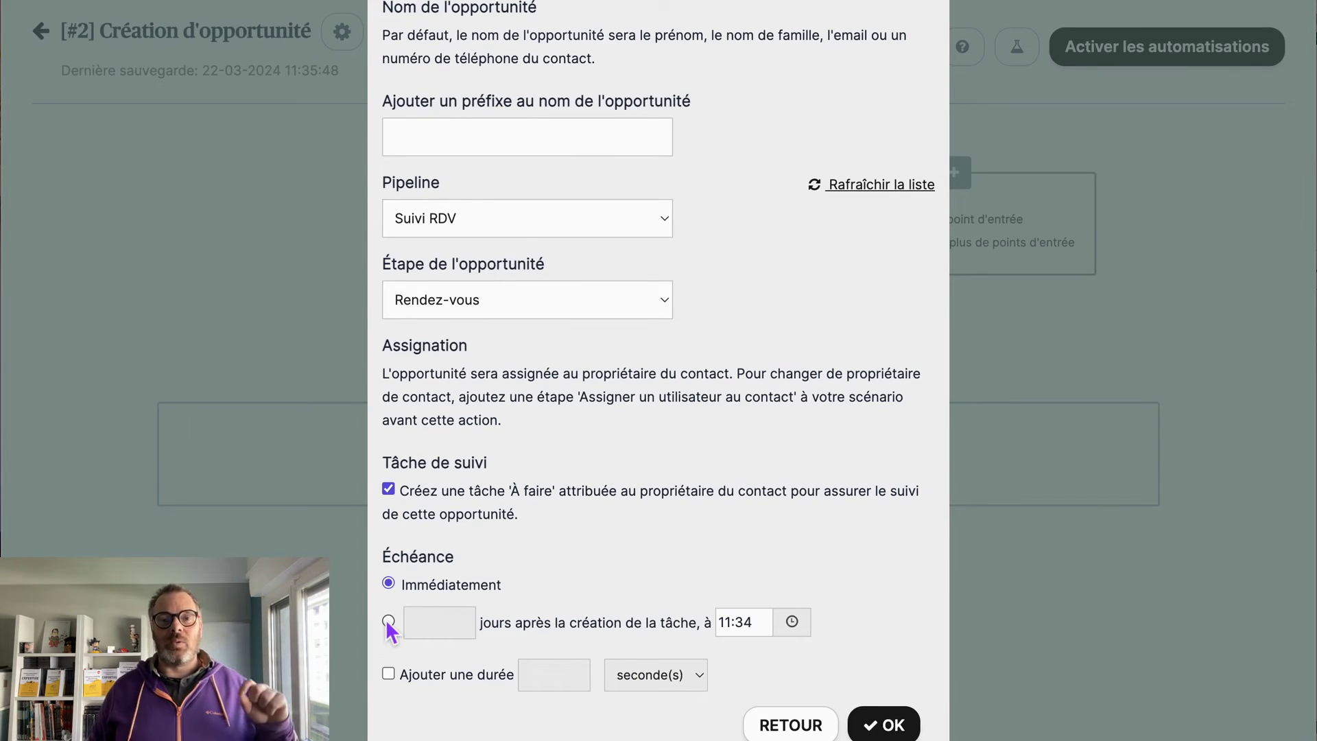
left_click(905, 735)
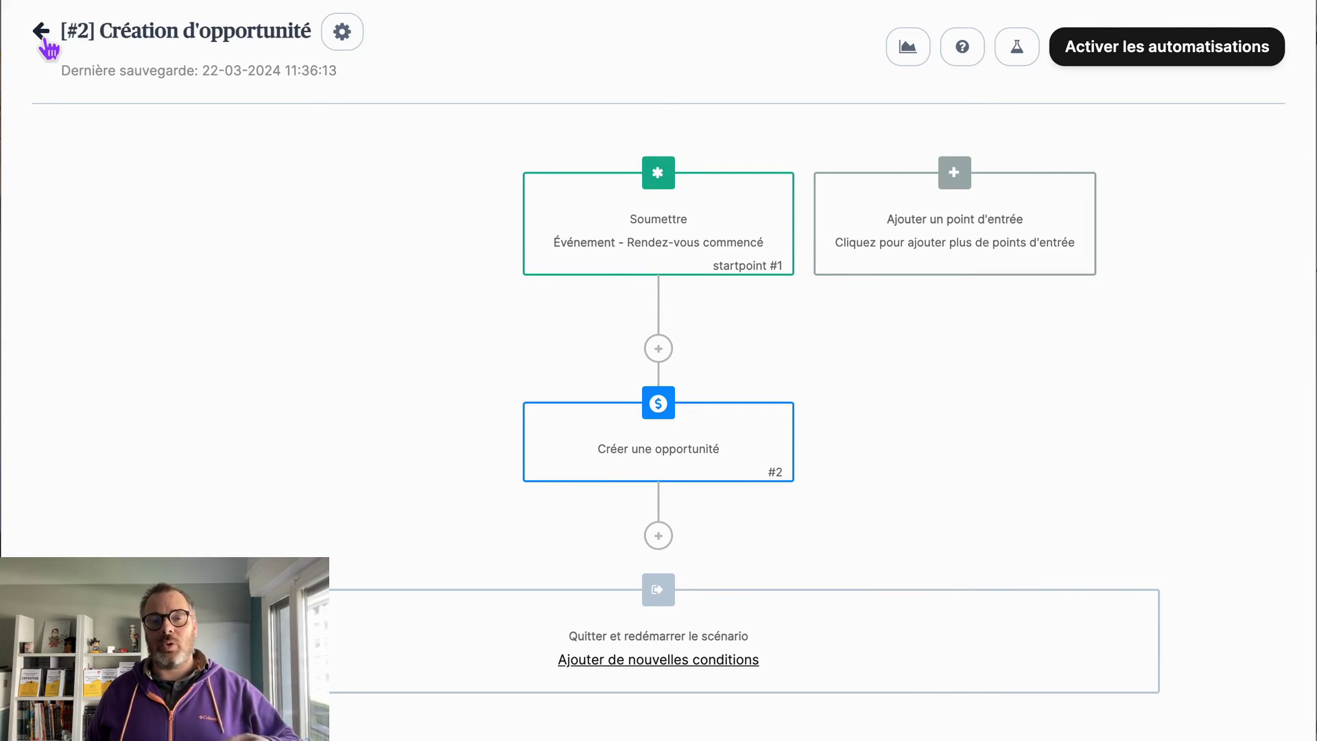
- Activate the Création d'opportunité automation and start scheduling a meeting of the type Réunion de 30 minutes
left_click(1086, 57)
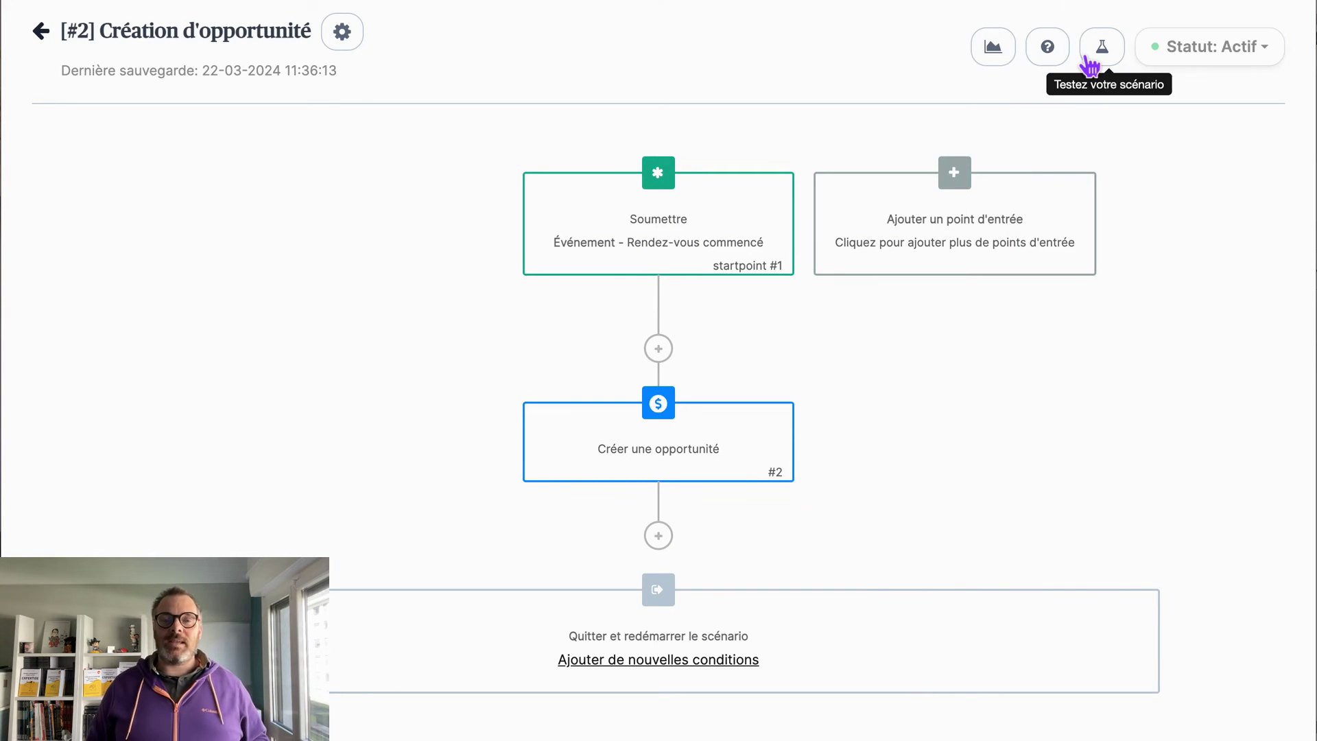
left_click(43, 32)
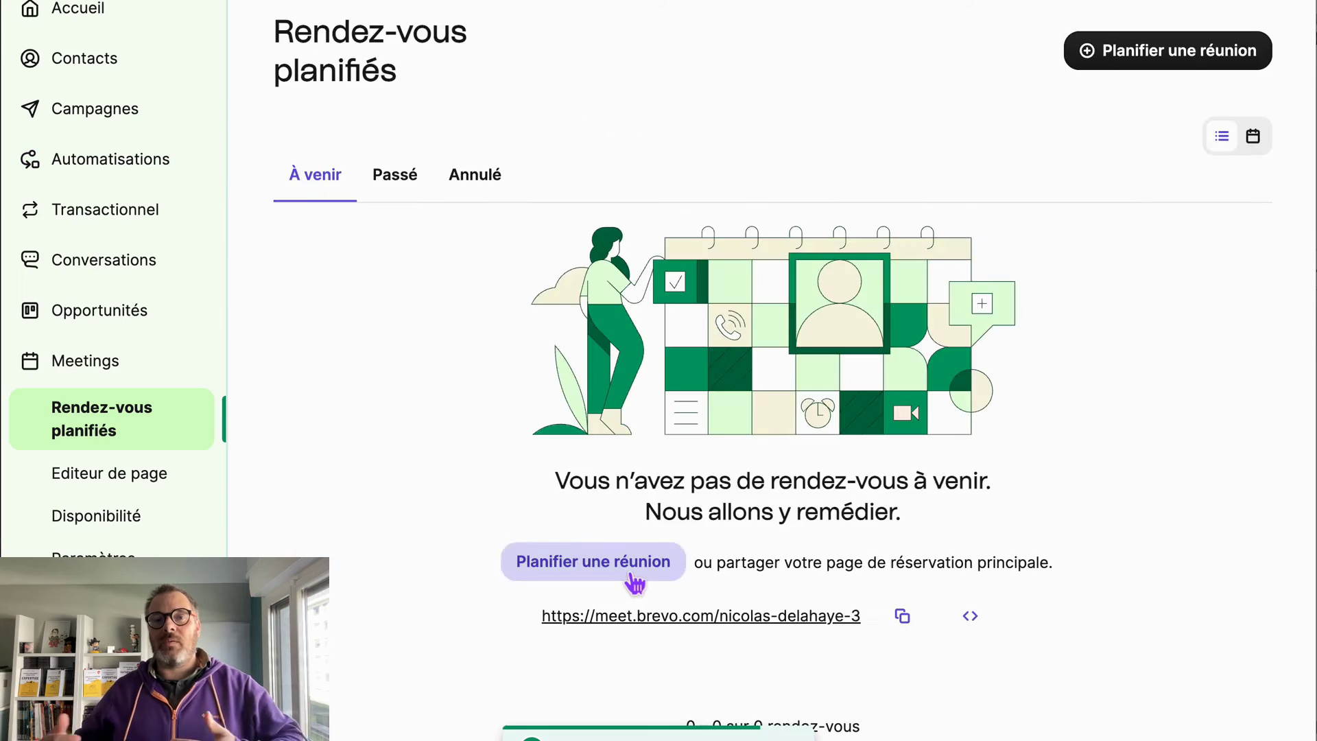
left_click(628, 567)
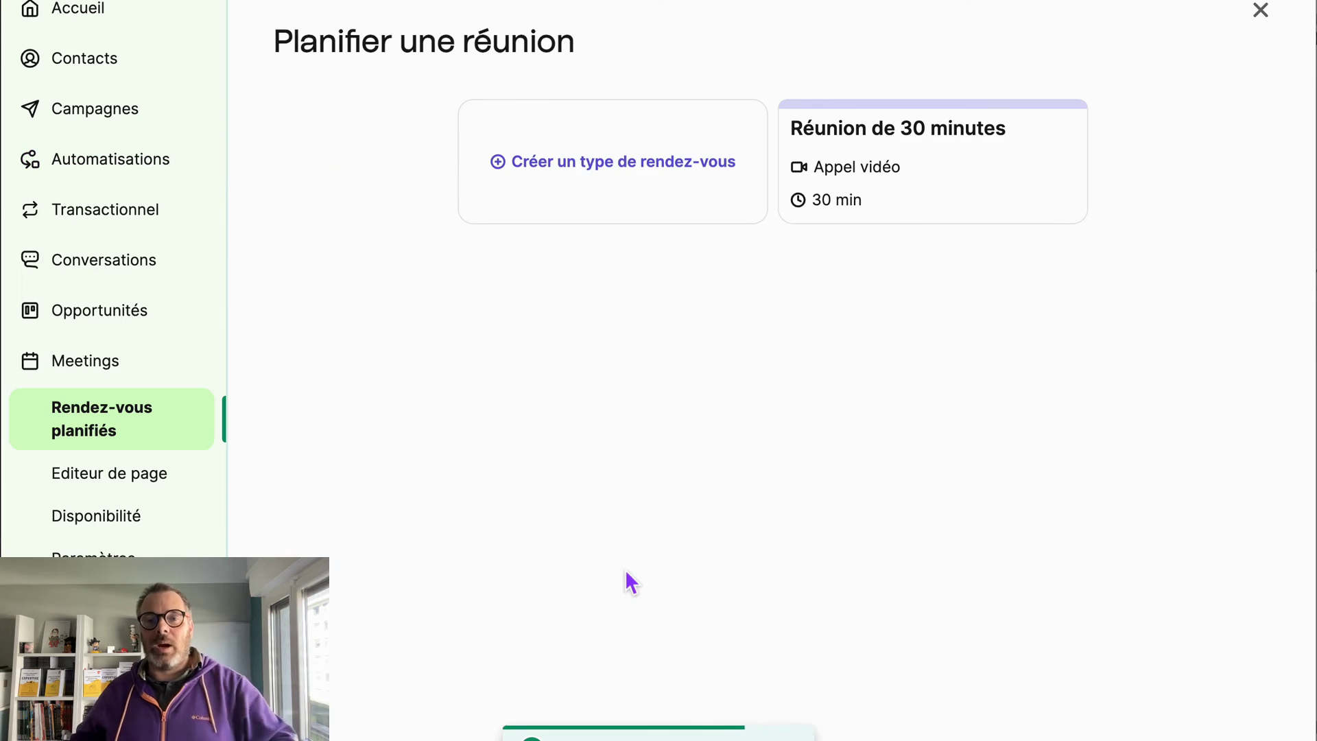
left_click(880, 180)
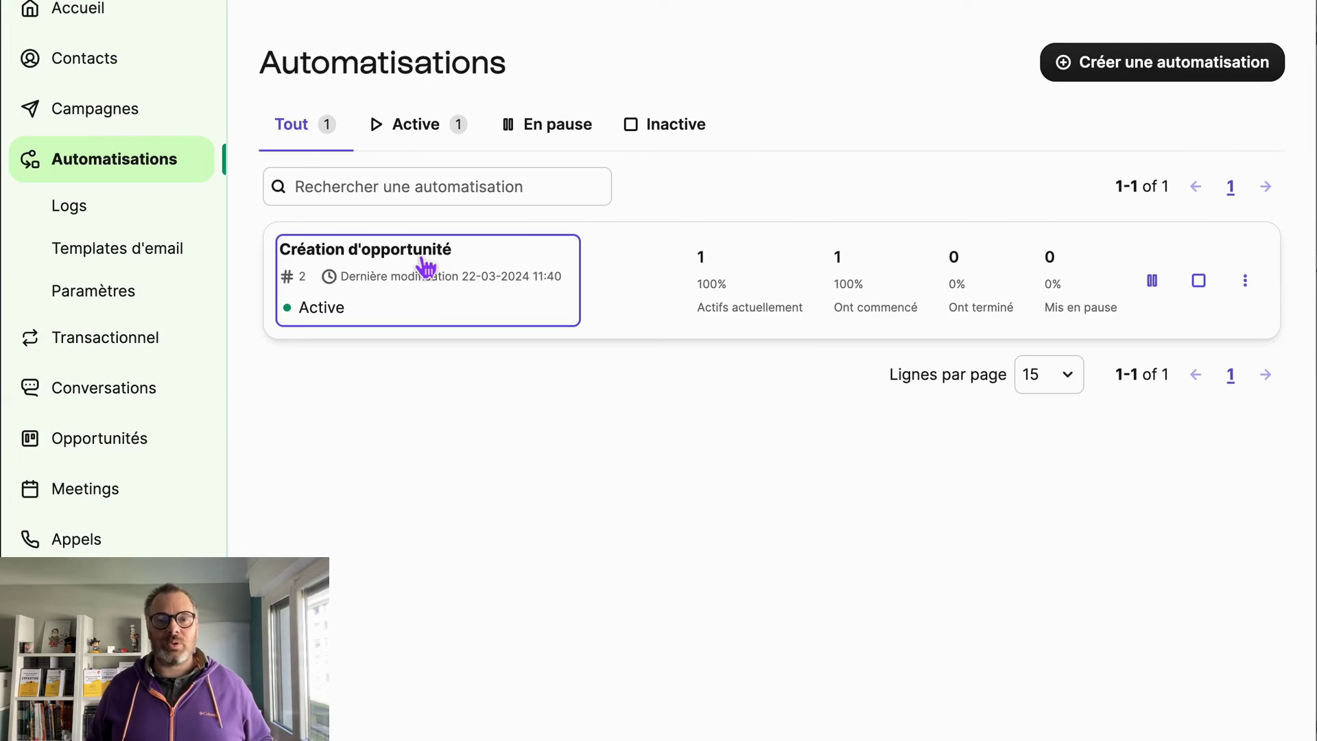
- Examine the Création d'opportunité automation's contact statistics, scenario logs and event logs
left_click(421, 265)
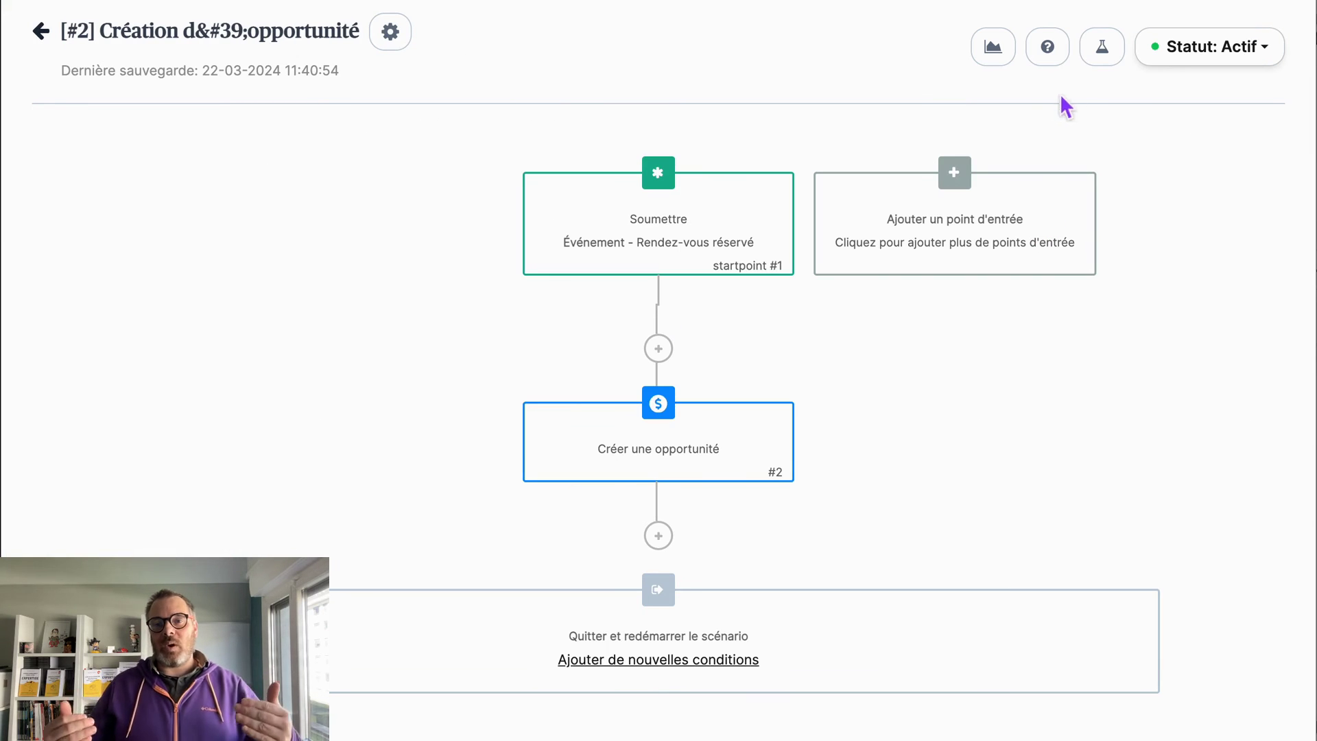
left_click(1000, 55)
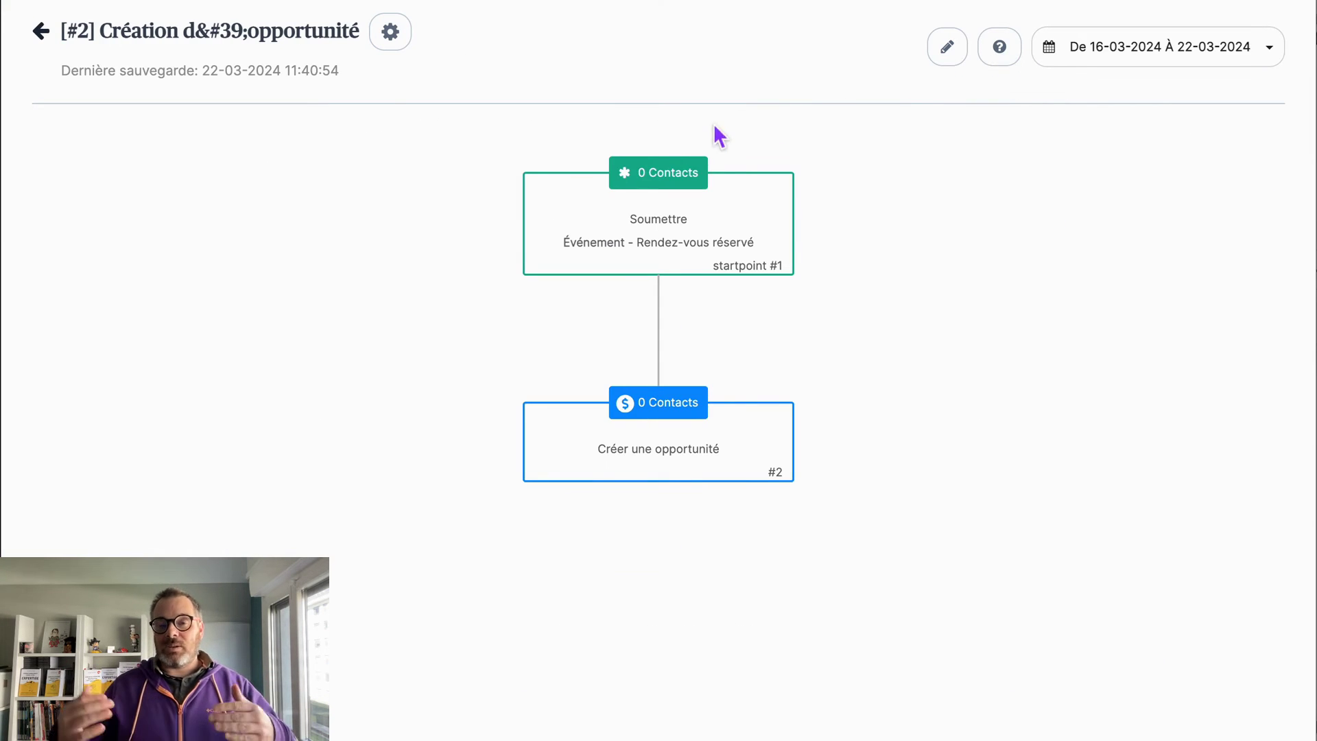
left_click(682, 170)
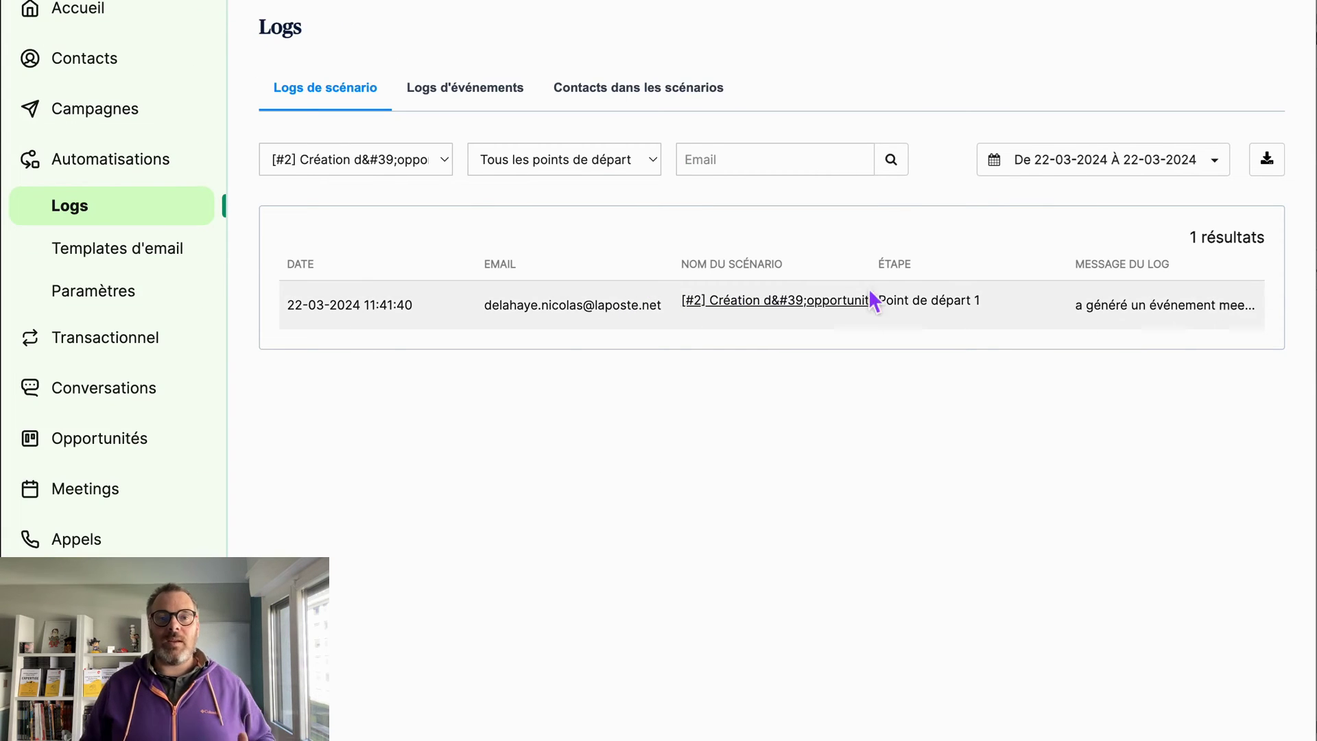
left_click(465, 110)
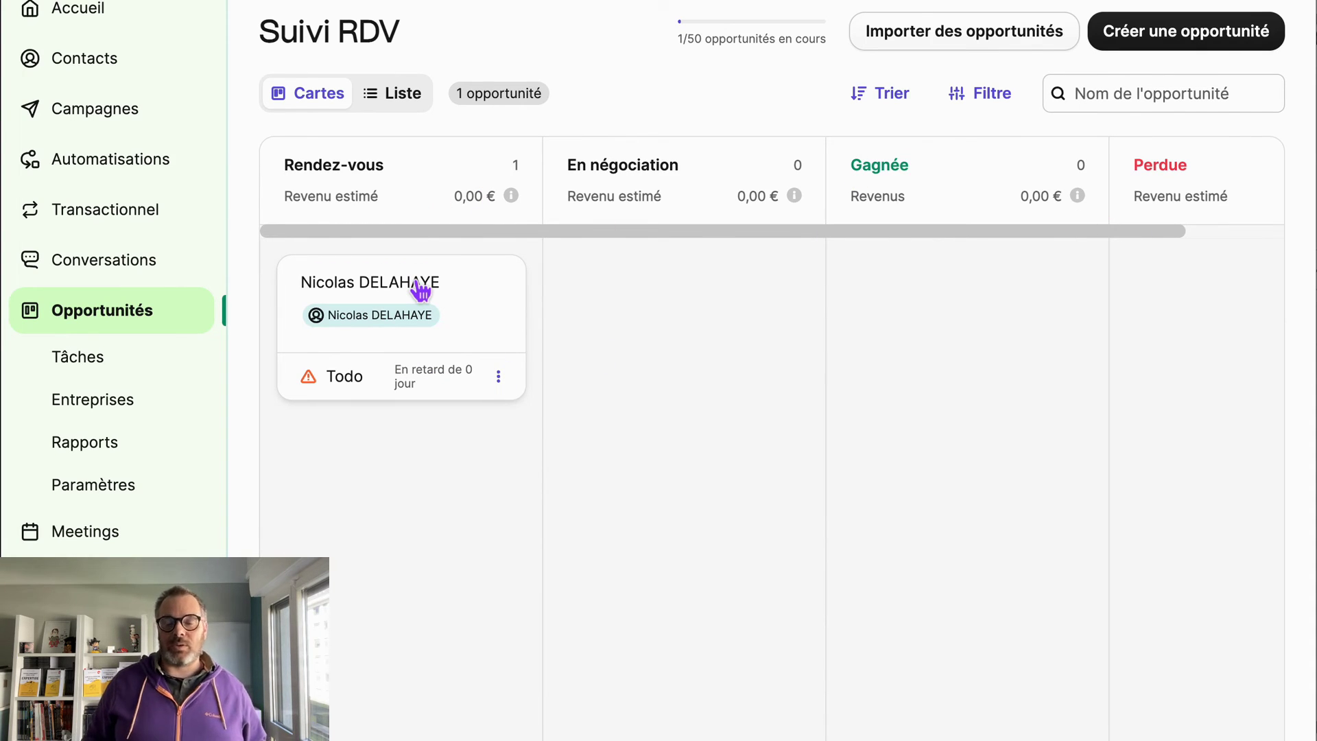
- Move the opportunity card on the Suivi RDV board from the Rendez-vous stage to Gagnée
left_click_drag(420, 291, 955, 281)
left_click(602, 259)
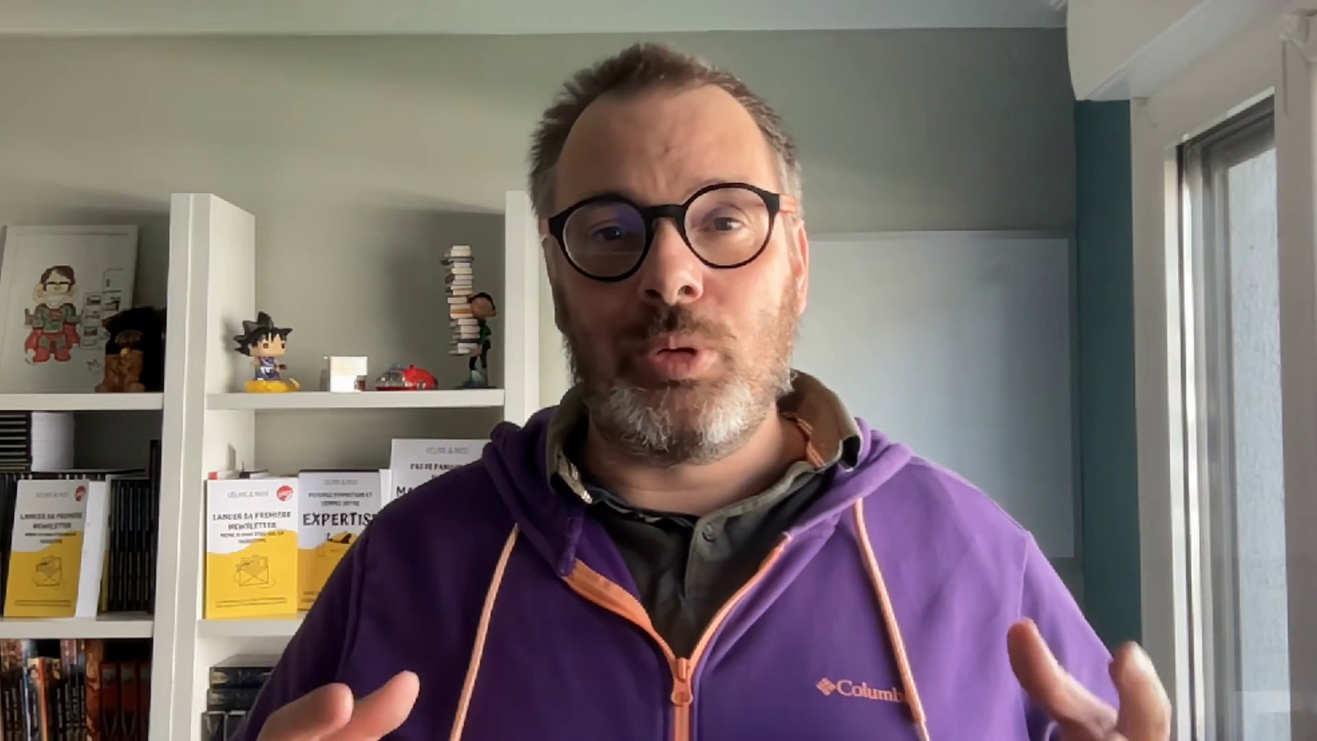